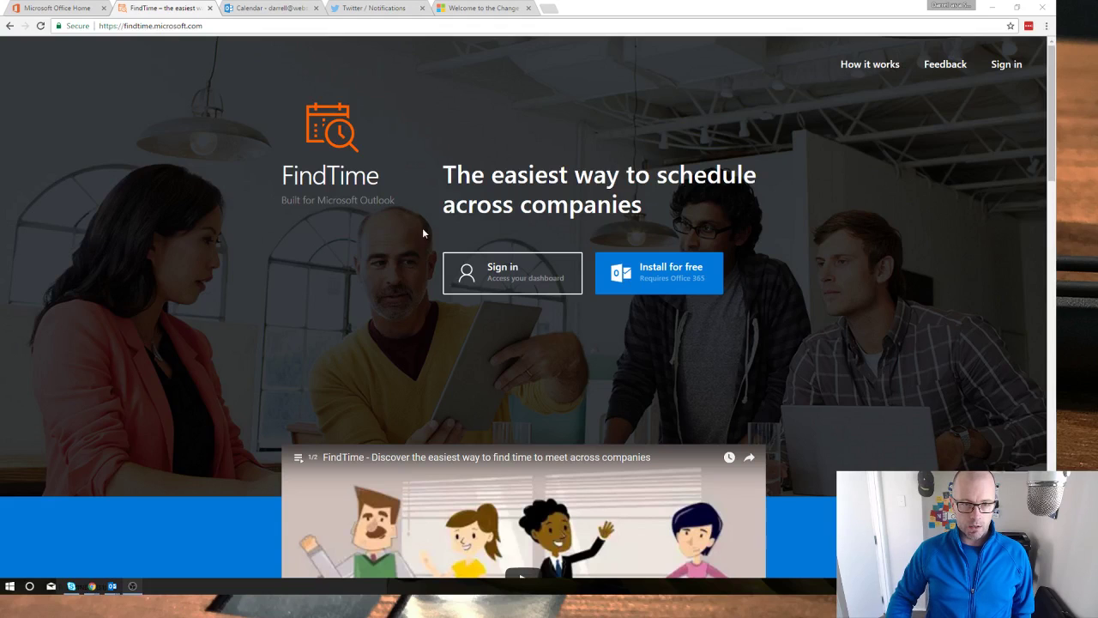
- Switch to the Twitter notifications and view the enlarged screenshot of the Outlook event form in the latest mention
click(376, 8)
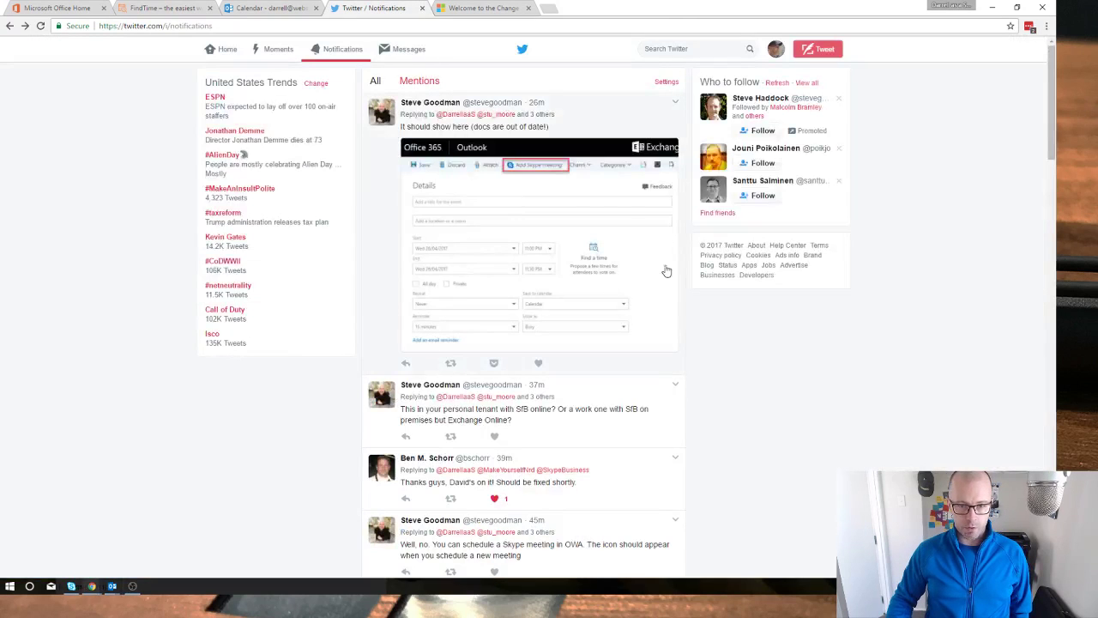
click(575, 212)
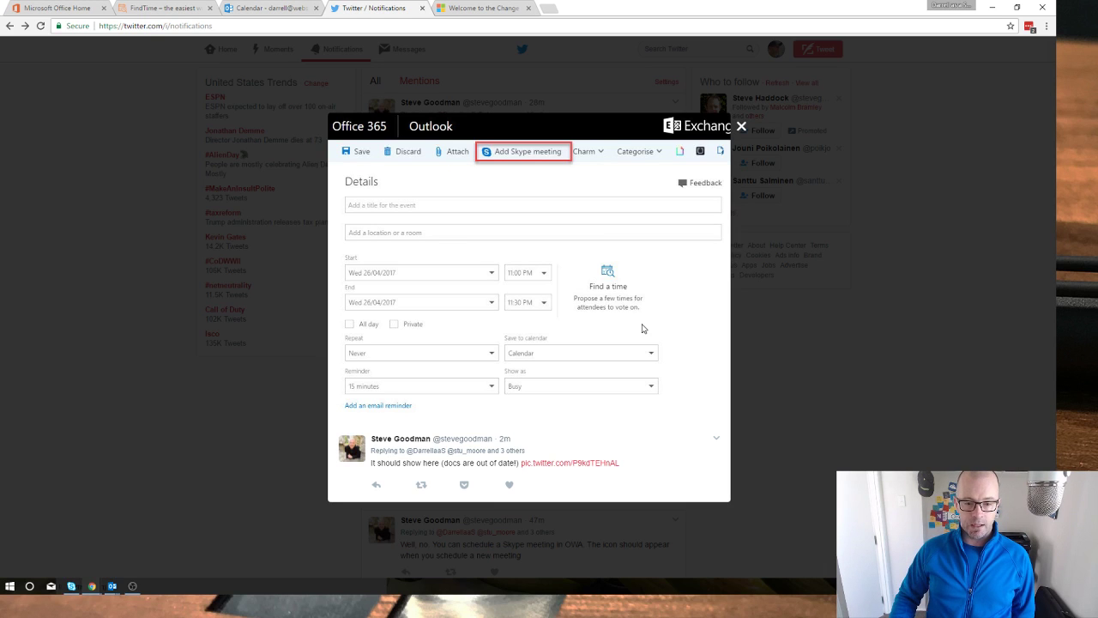
click(743, 128)
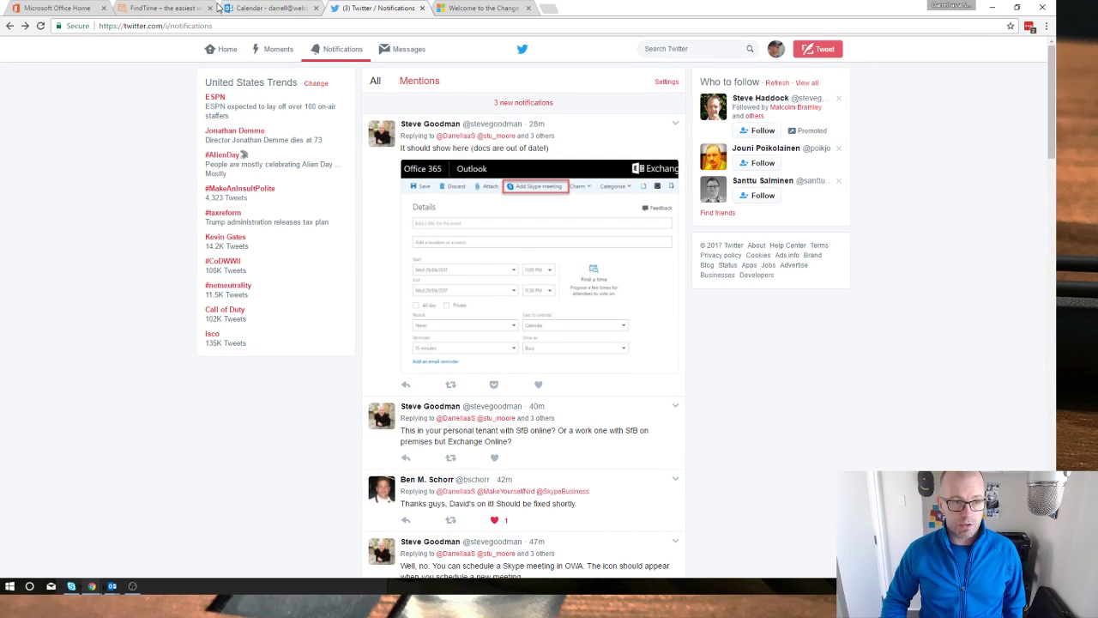
- Return to the Outlook calendar and open the full details form for a new event on Thursday 27 April 2017 at 12:00 p.m
click(267, 8)
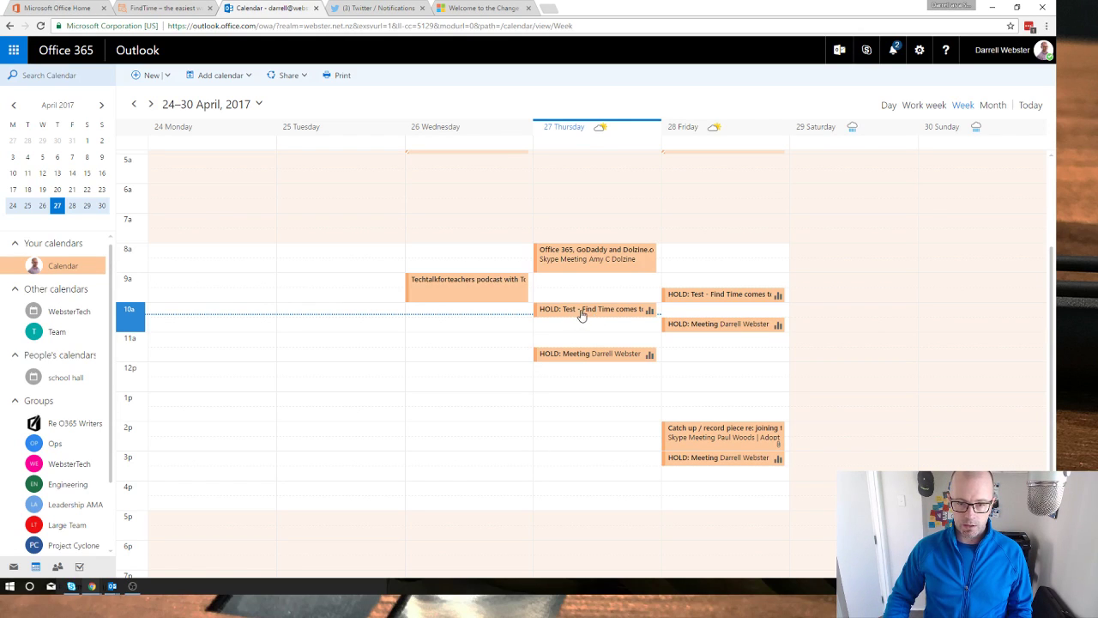
click(567, 380)
click(815, 474)
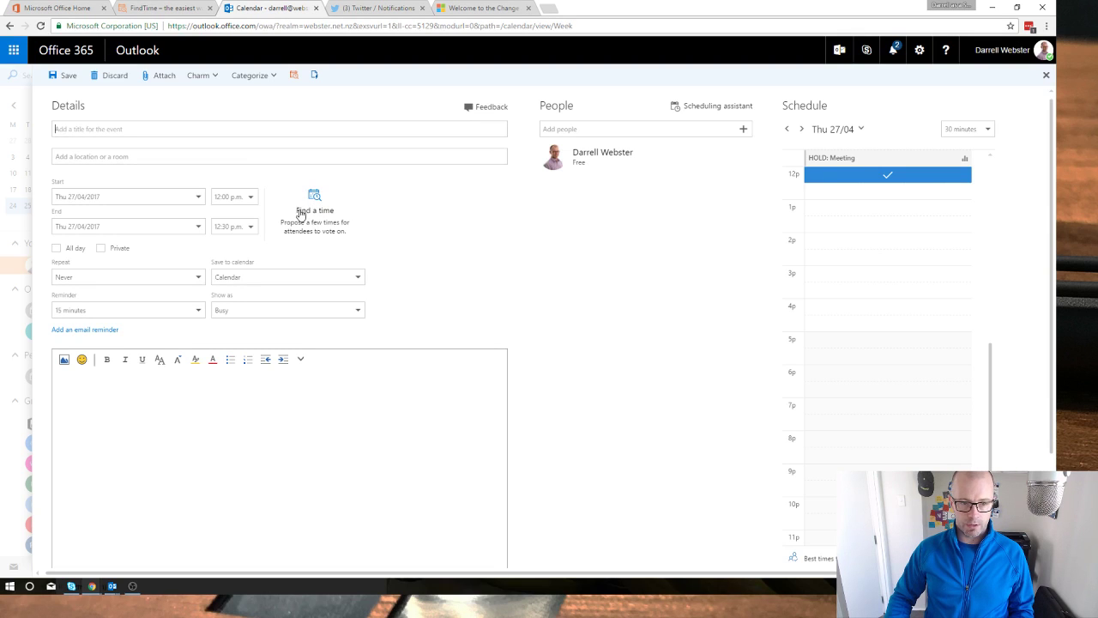
- Add three attendees to the event: a contact at thecloudmouth.com, a colleague at webster.net.nz and a contact at bittitan.com
click(584, 129)
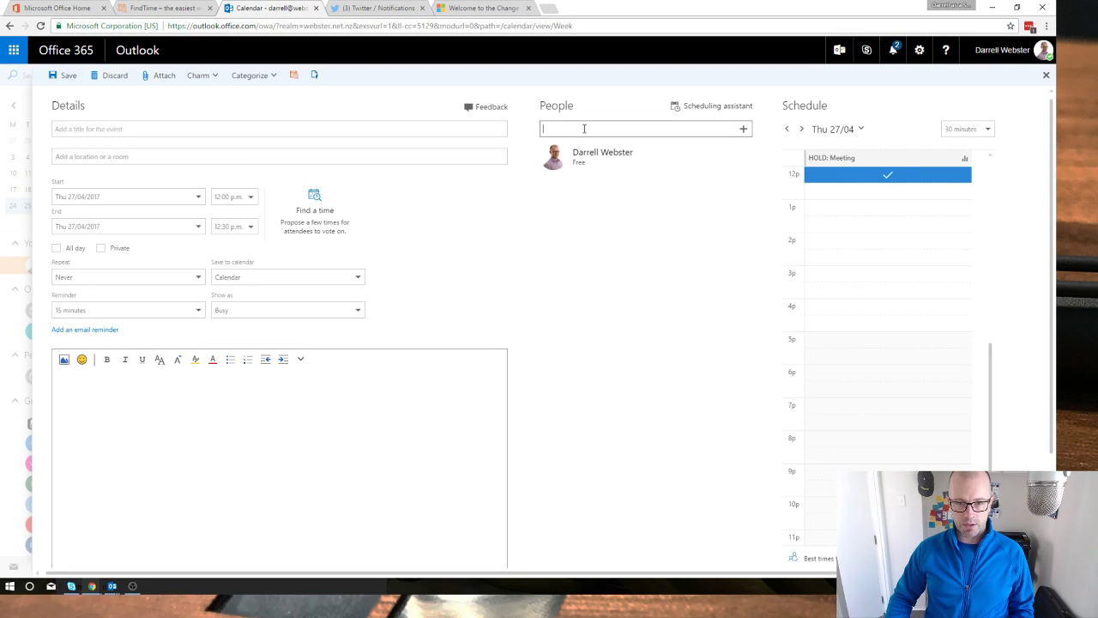
text(lor)
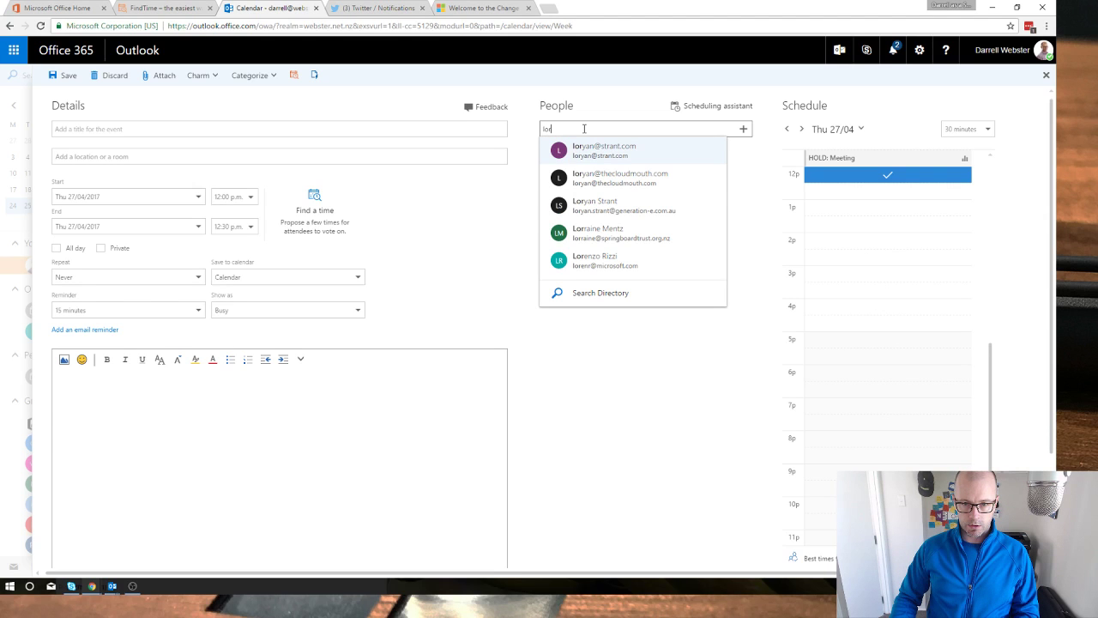
click(619, 177)
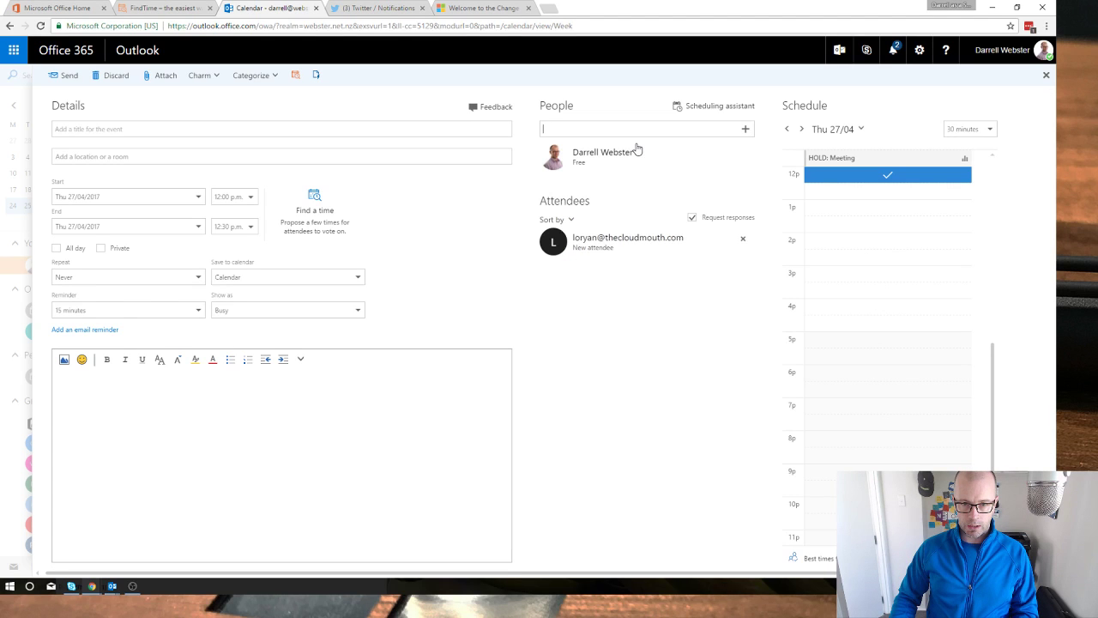
click(635, 128)
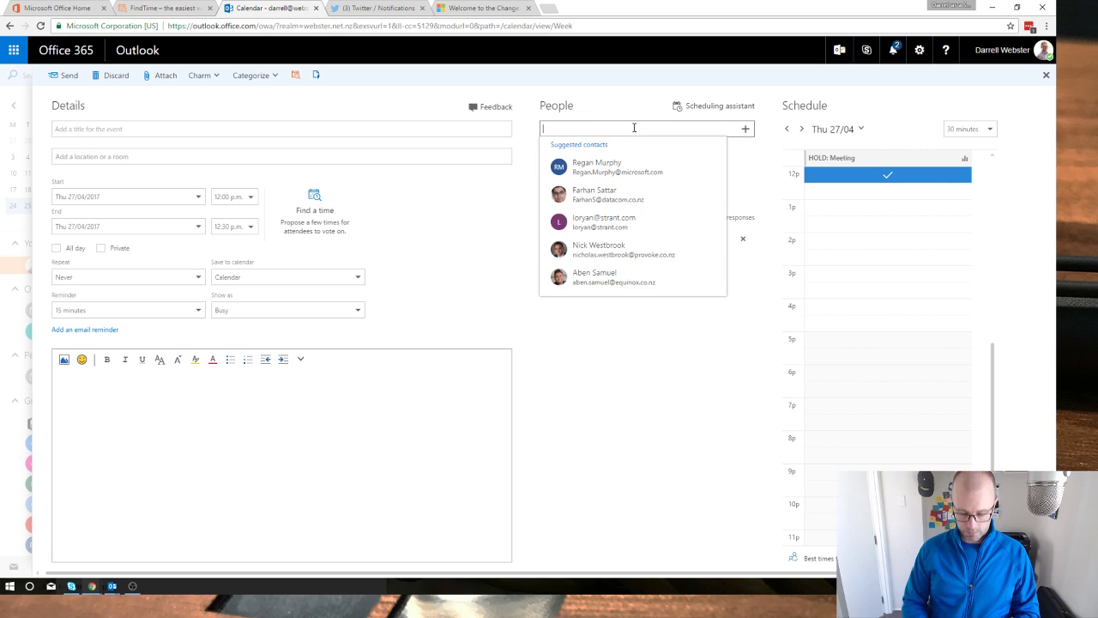
text(lora)
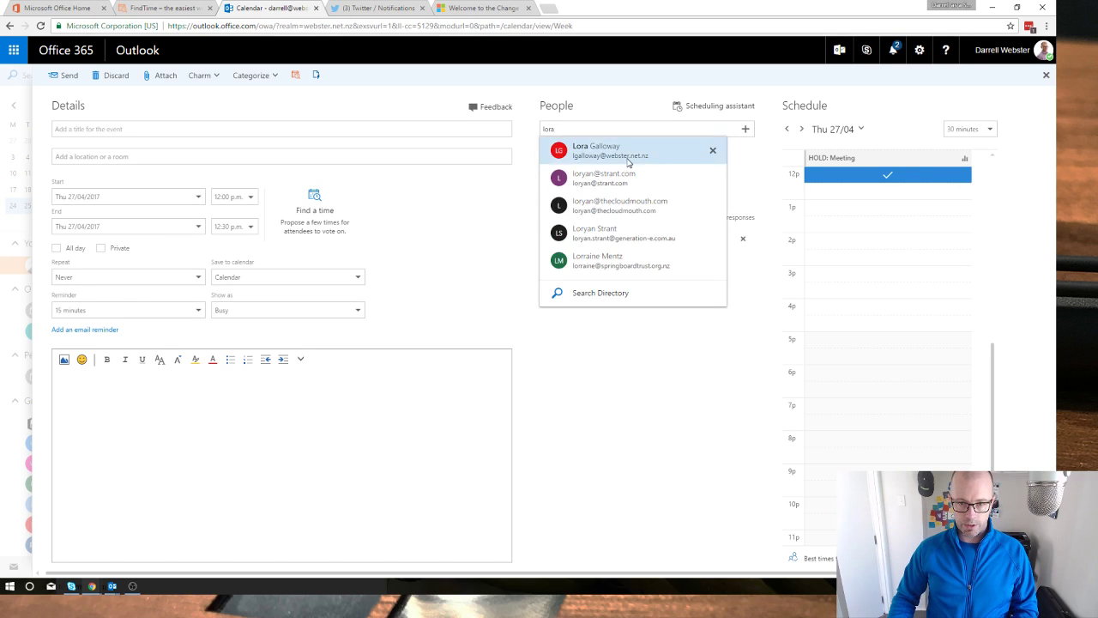
click(628, 155)
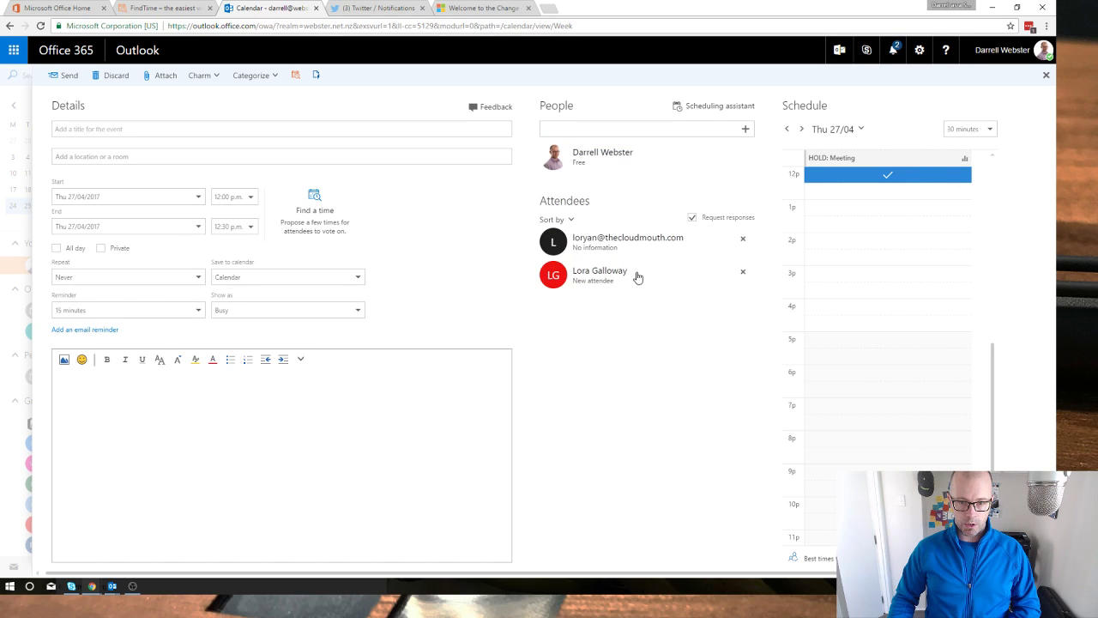
mouse_move(649, 287)
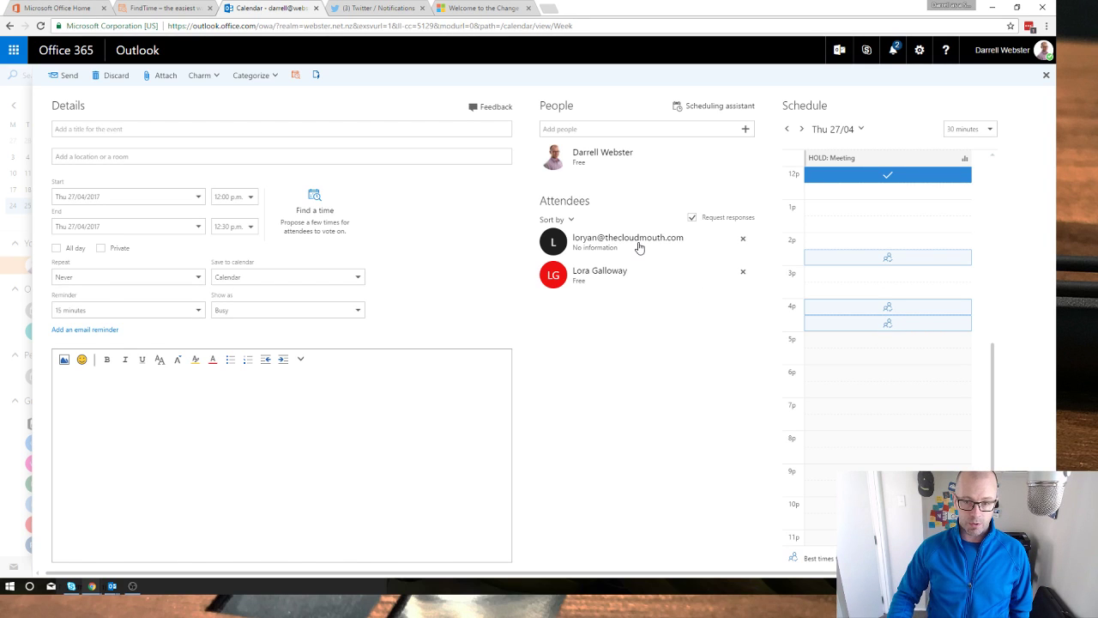
click(625, 127)
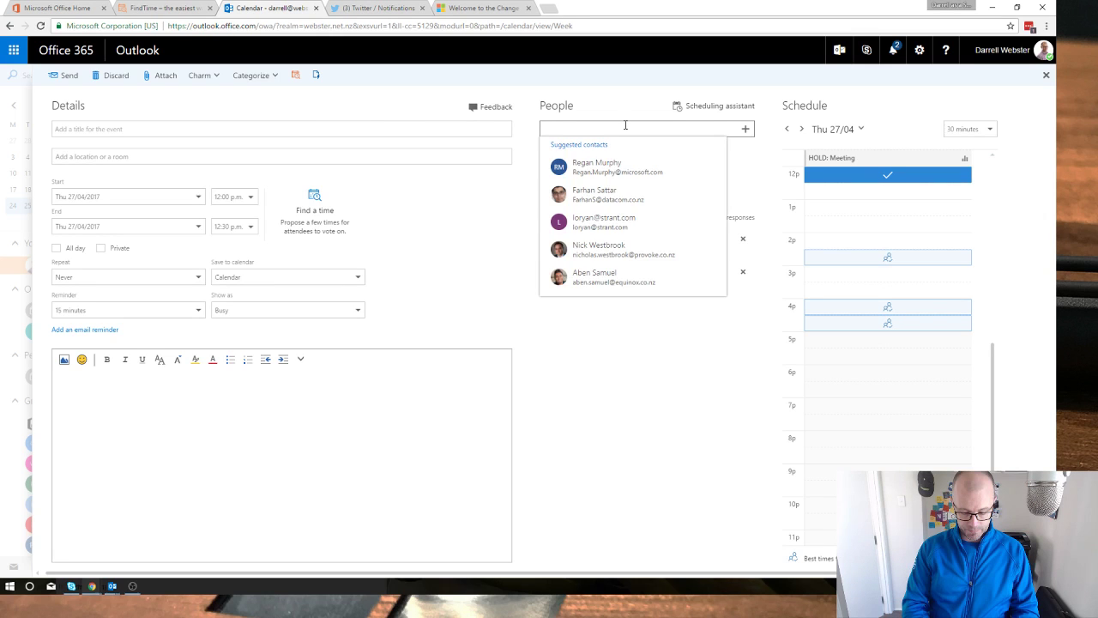
text(dwe)
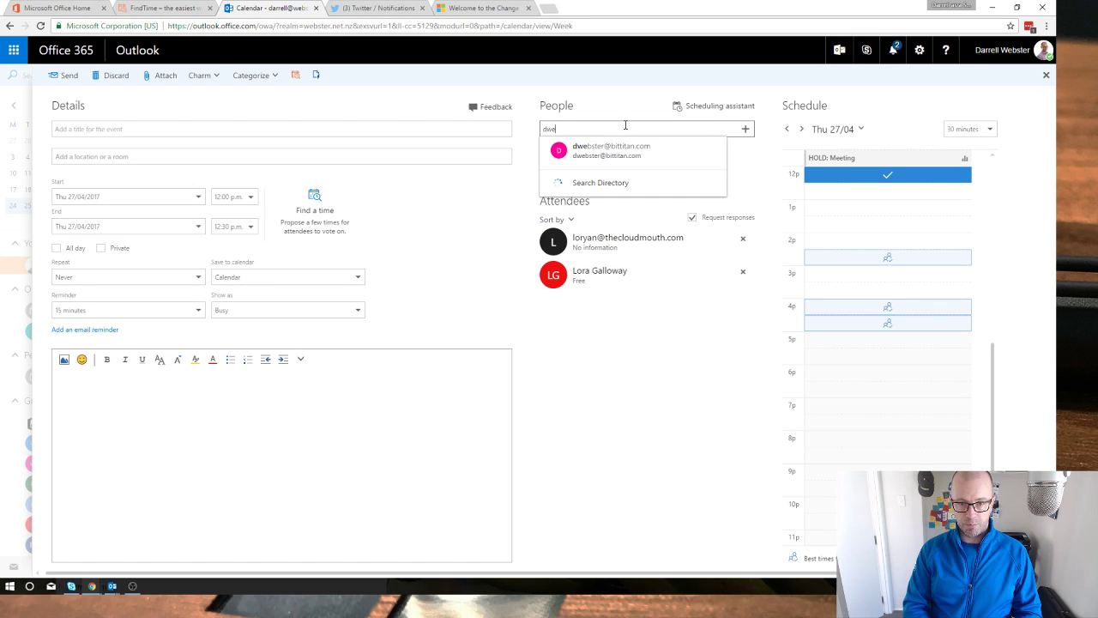
click(626, 151)
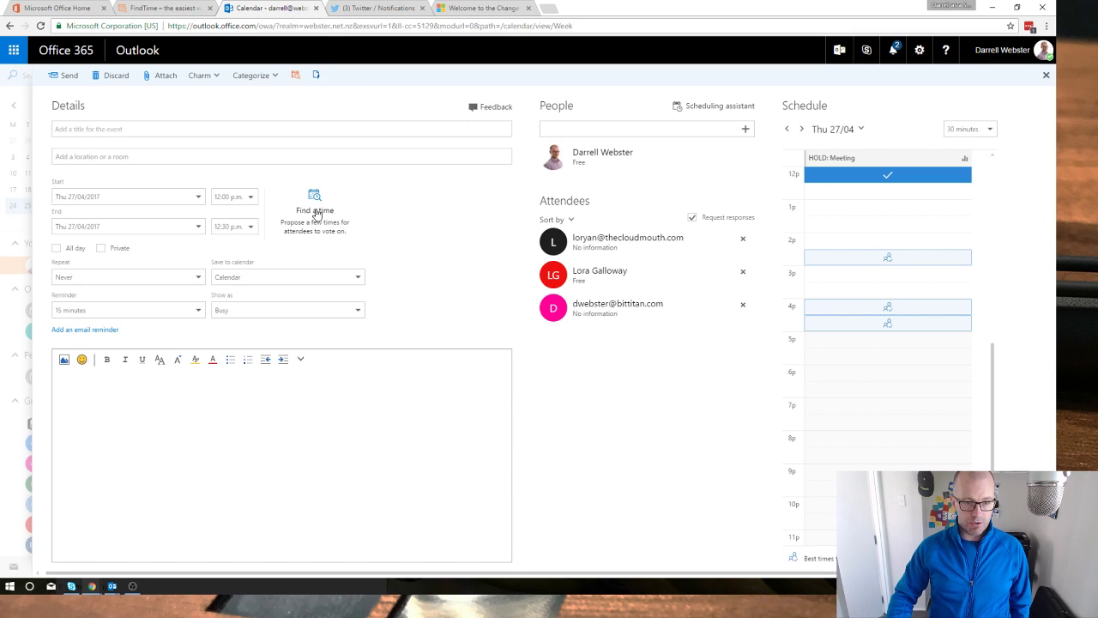
- Turn the event into a Find a time poll and add Thursday 27/04/2017 at 4:30 p.m. as another meeting option
click(317, 213)
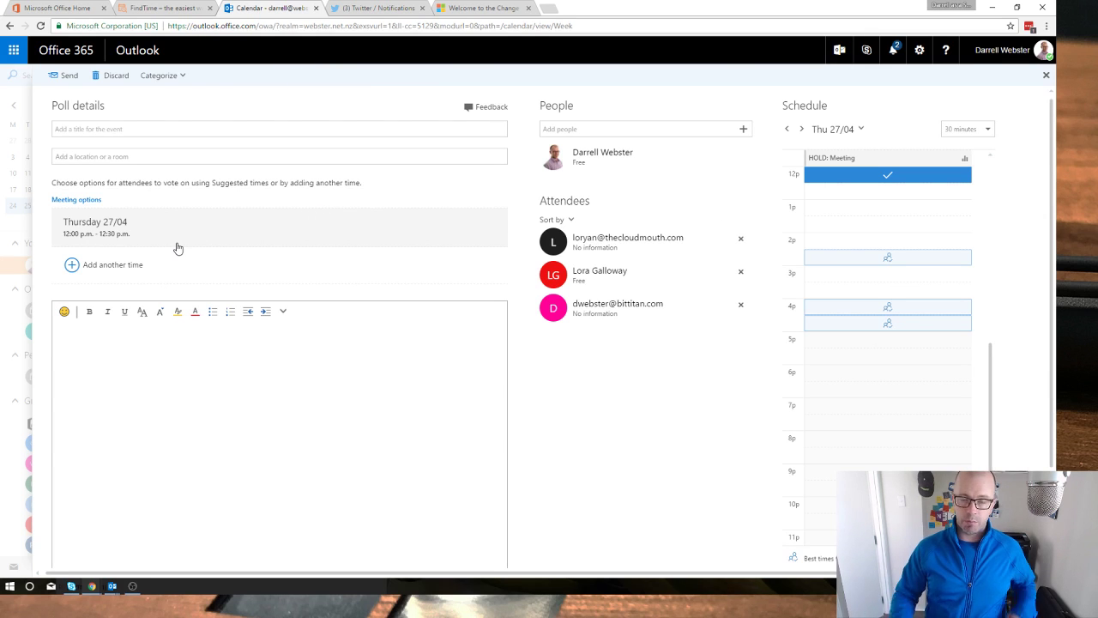
click(73, 265)
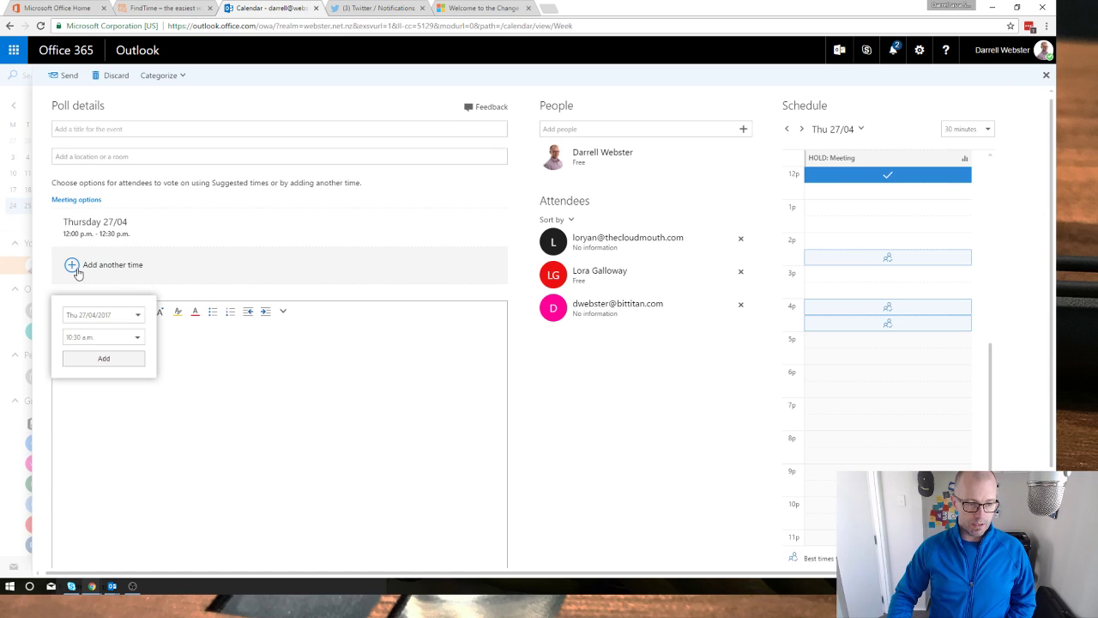
click(137, 337)
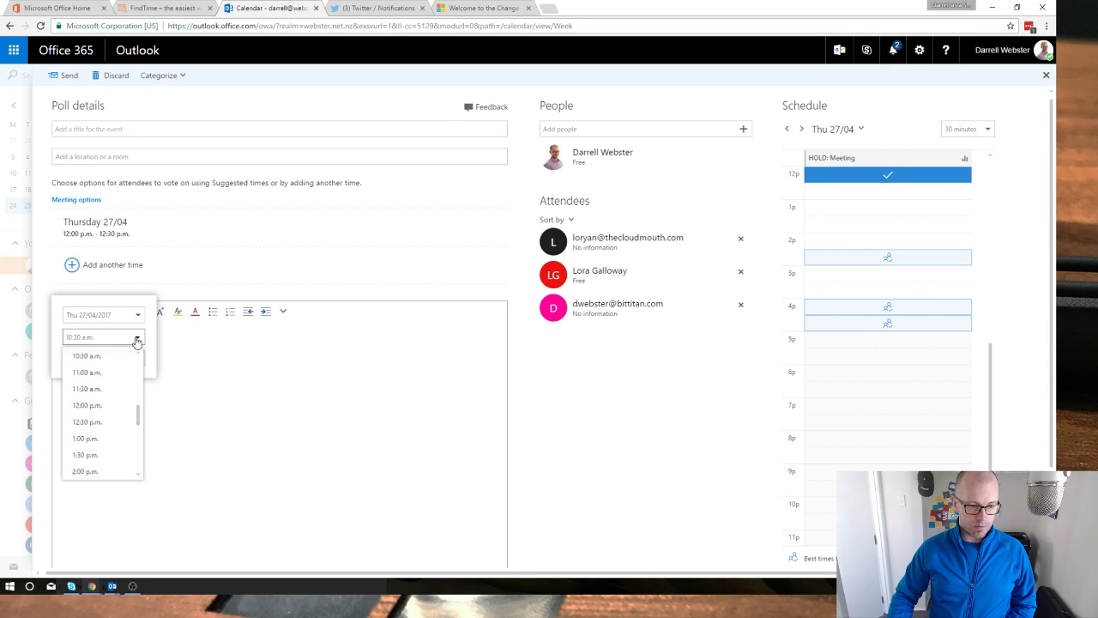
click(141, 452)
click(99, 439)
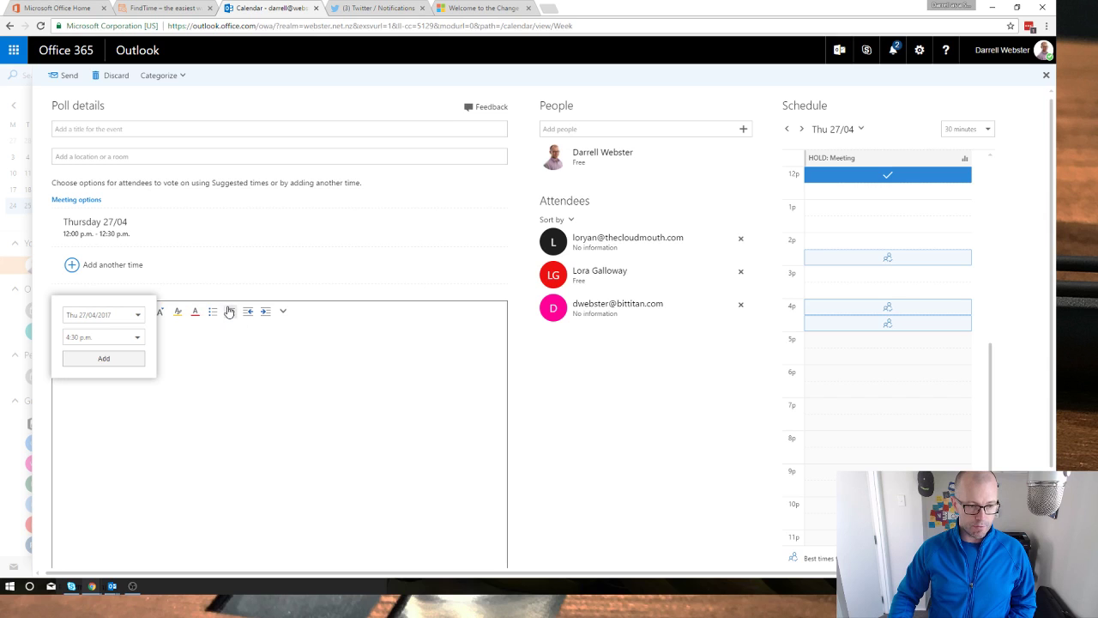
click(103, 361)
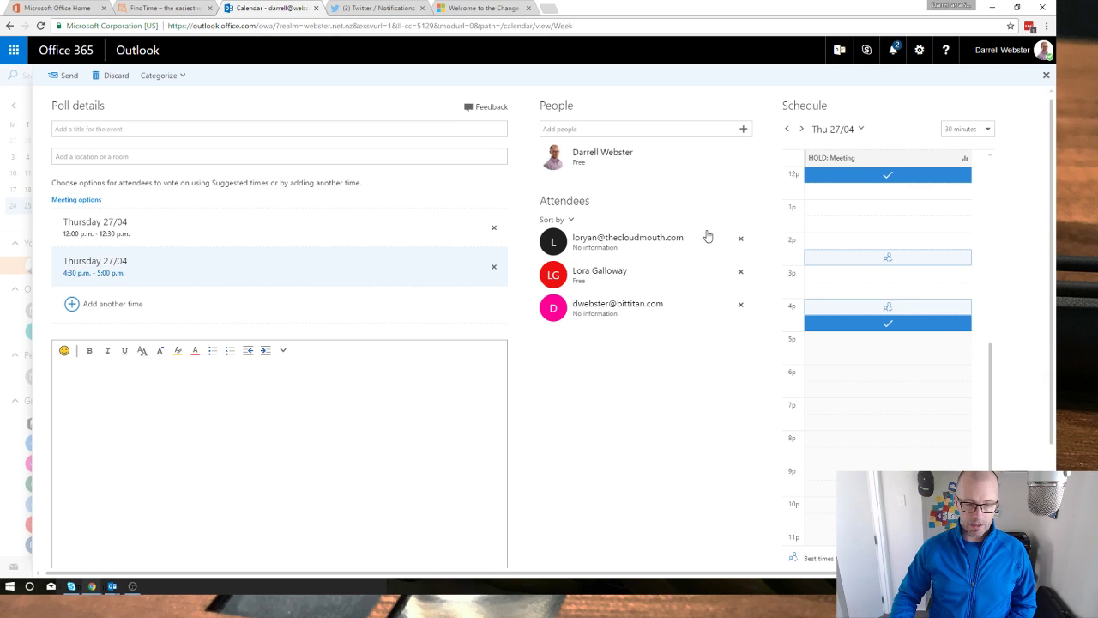
- Add Tuesday 2/05/2017 at 2:00 p.m. as a further meeting option in the poll
click(72, 305)
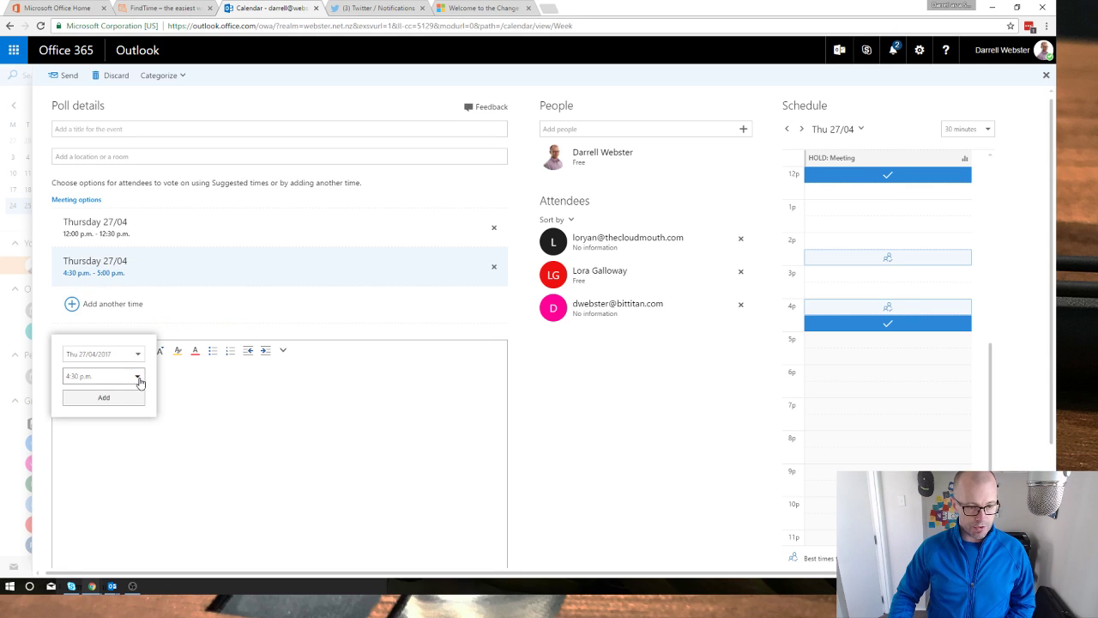
click(142, 357)
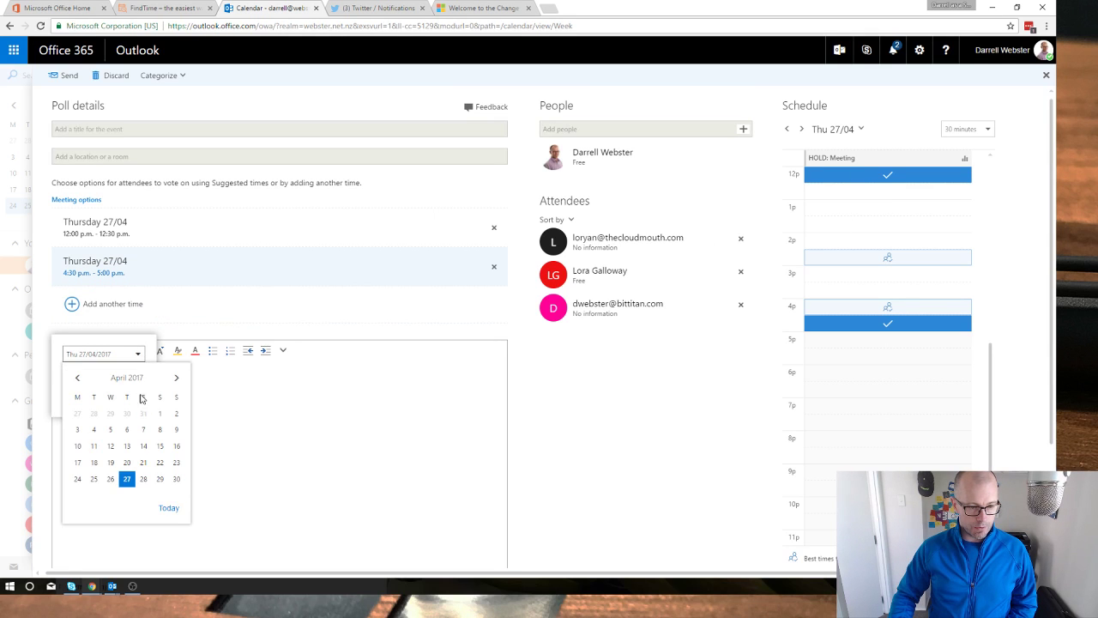
click(177, 379)
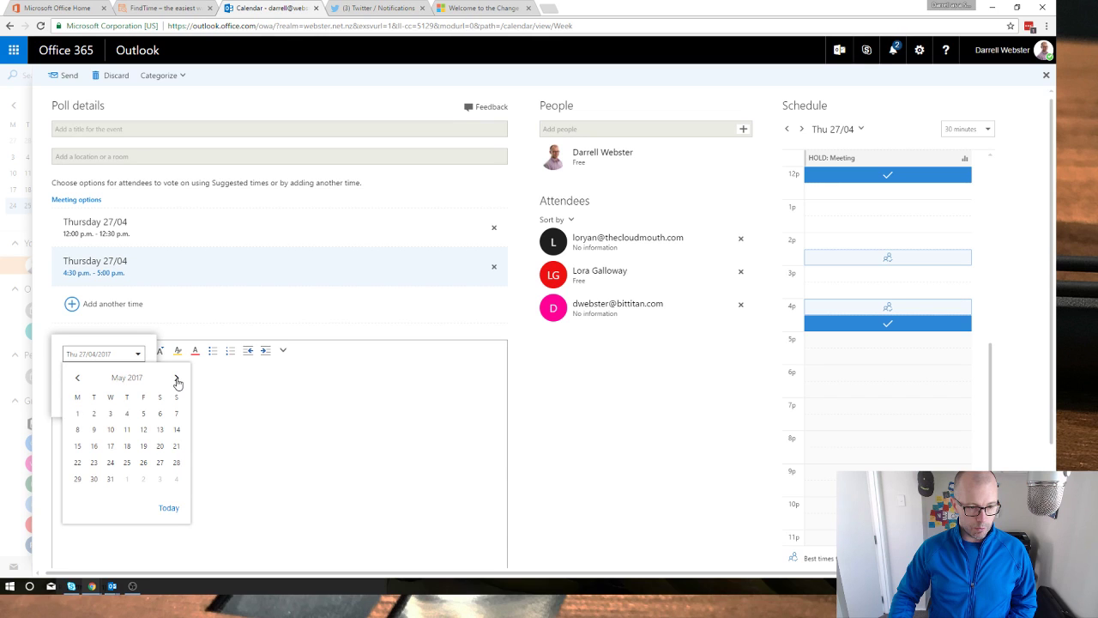
click(94, 414)
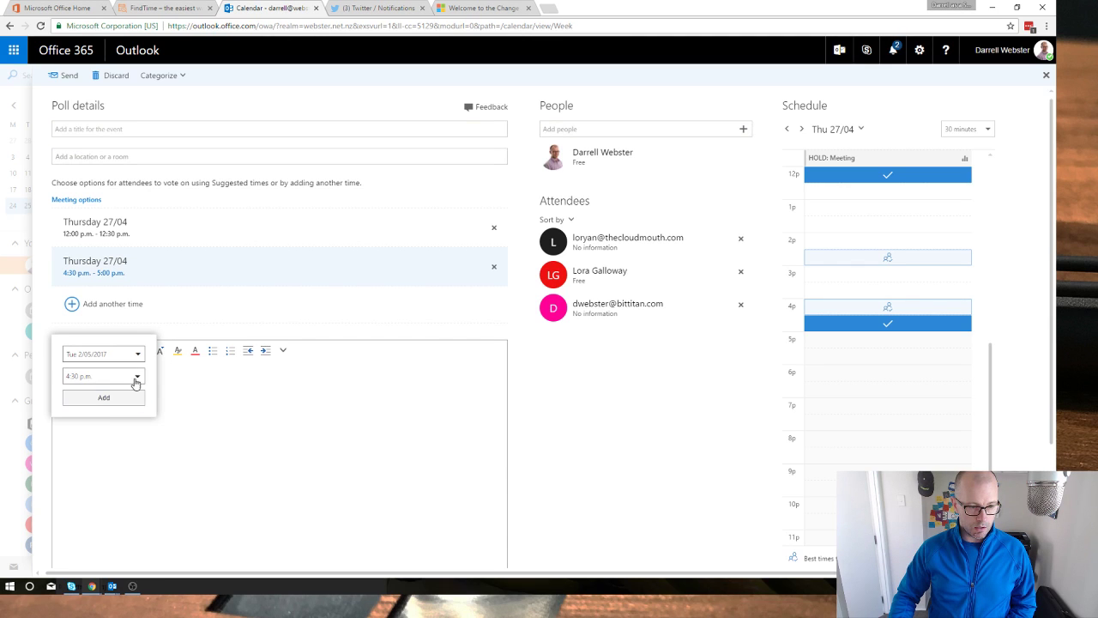
click(136, 377)
scroll(141, 412, up, 2)
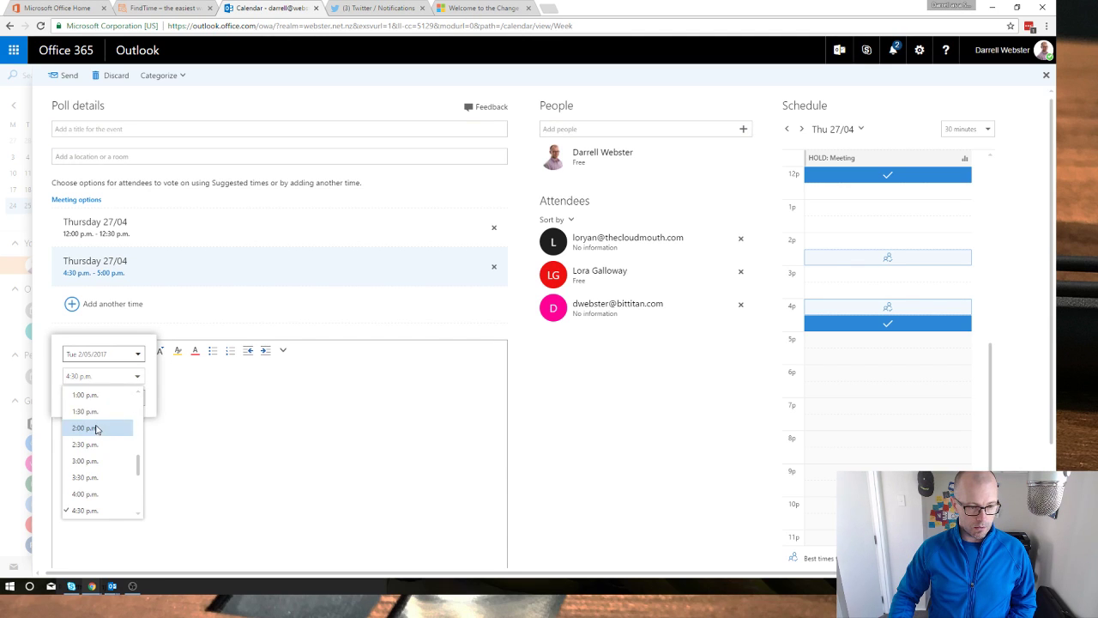
click(98, 428)
click(114, 399)
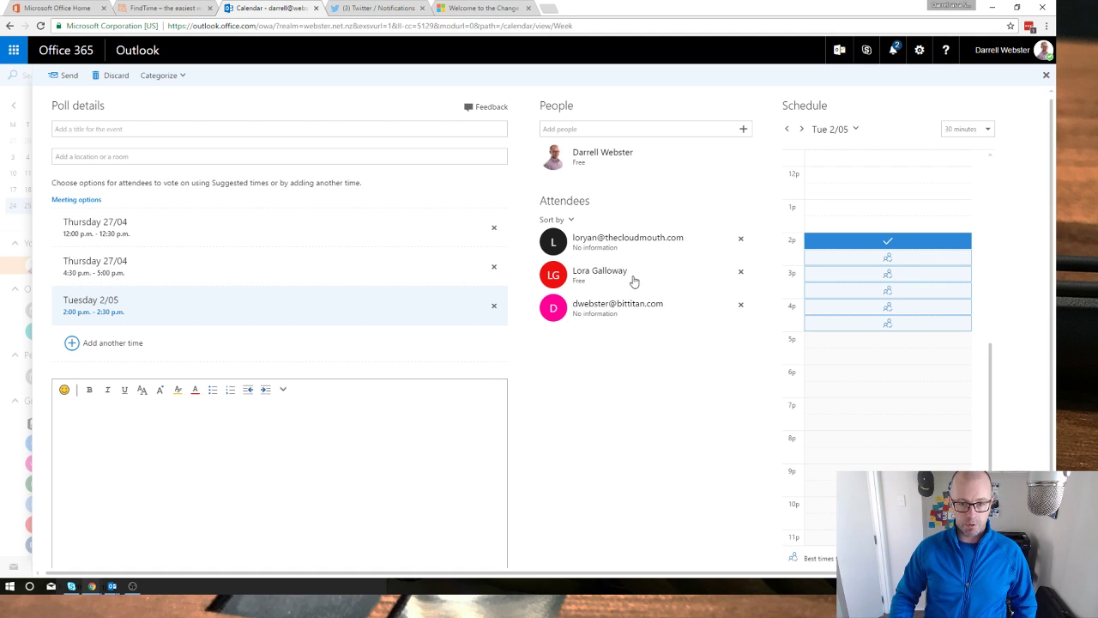
- Close the meeting poll form and discard its changes
mouse_move(623, 284)
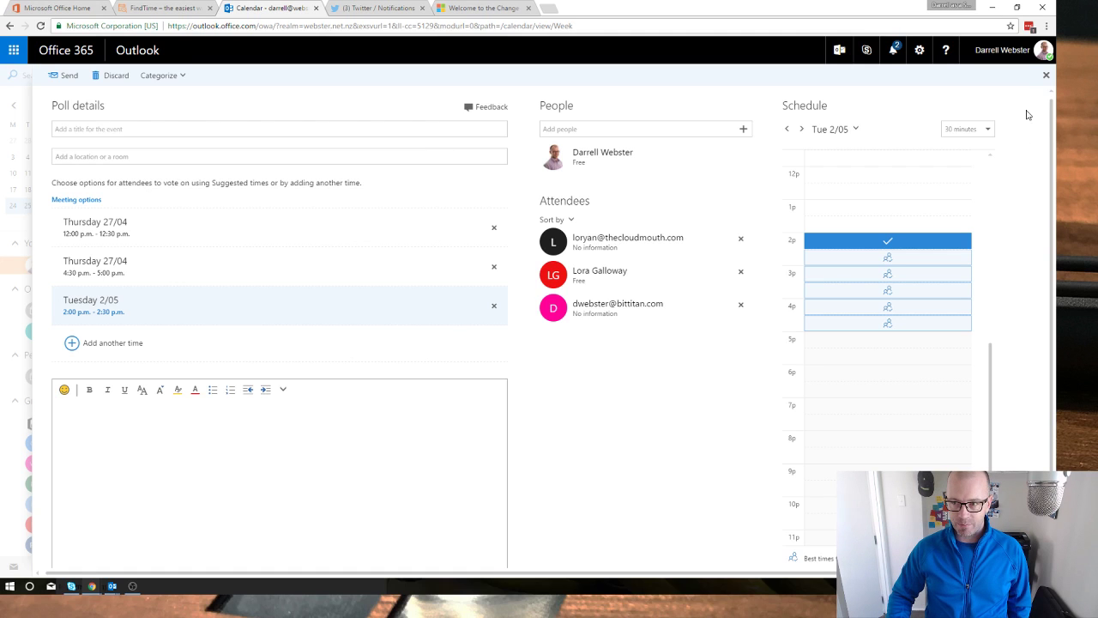
click(1046, 76)
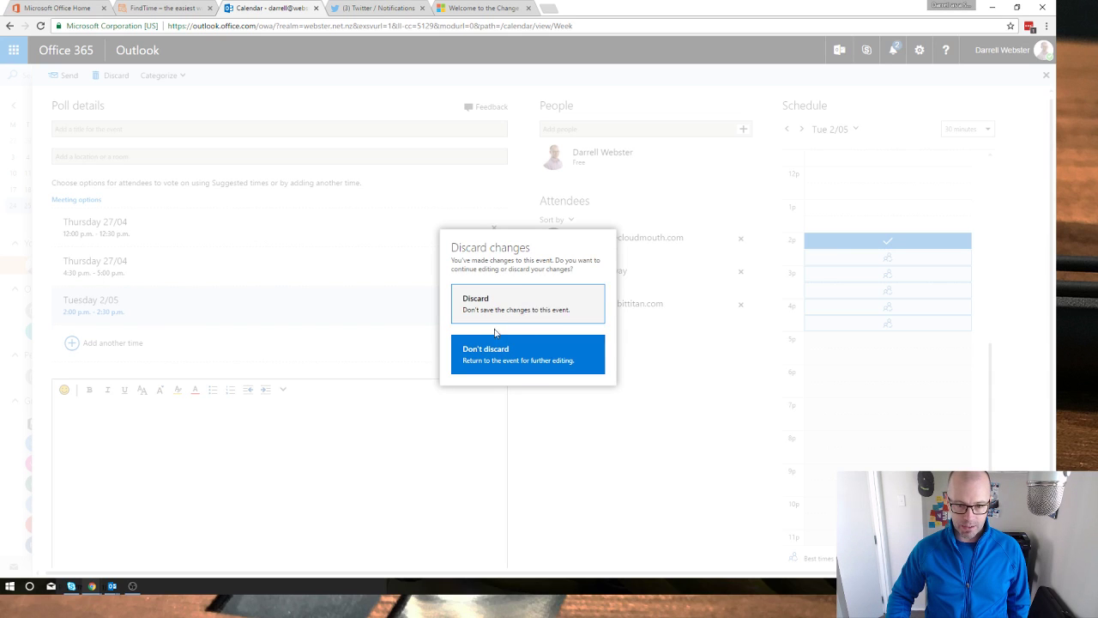
click(511, 308)
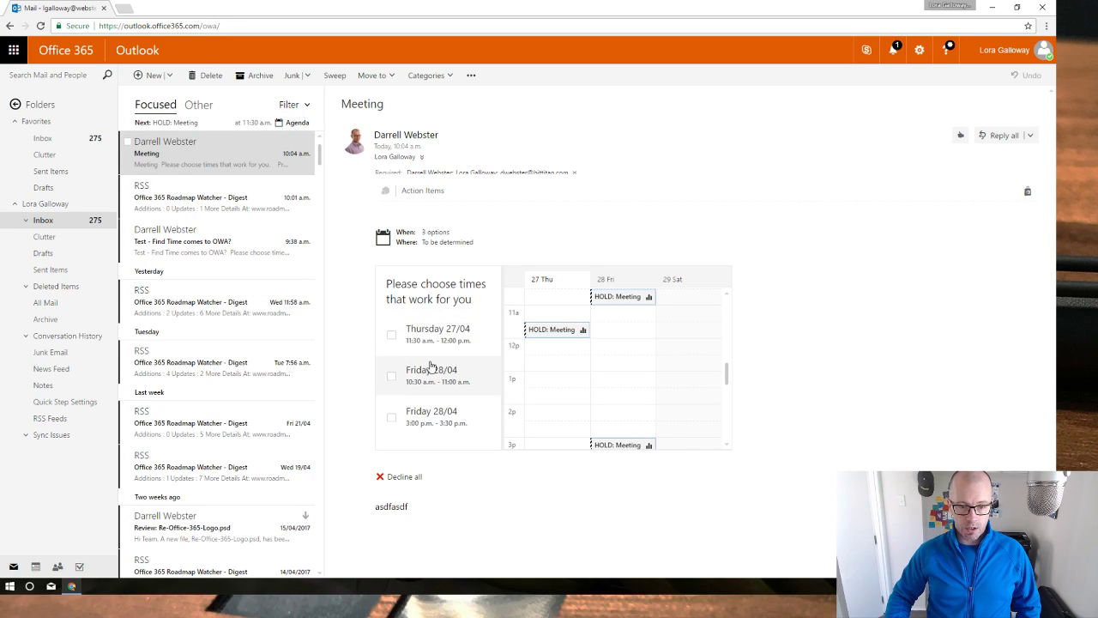
- In the attendee's mailbox, vote for Friday 28/04, 10:30 a.m. to 11:00 a.m. in the Meeting poll and send the availability
click(391, 378)
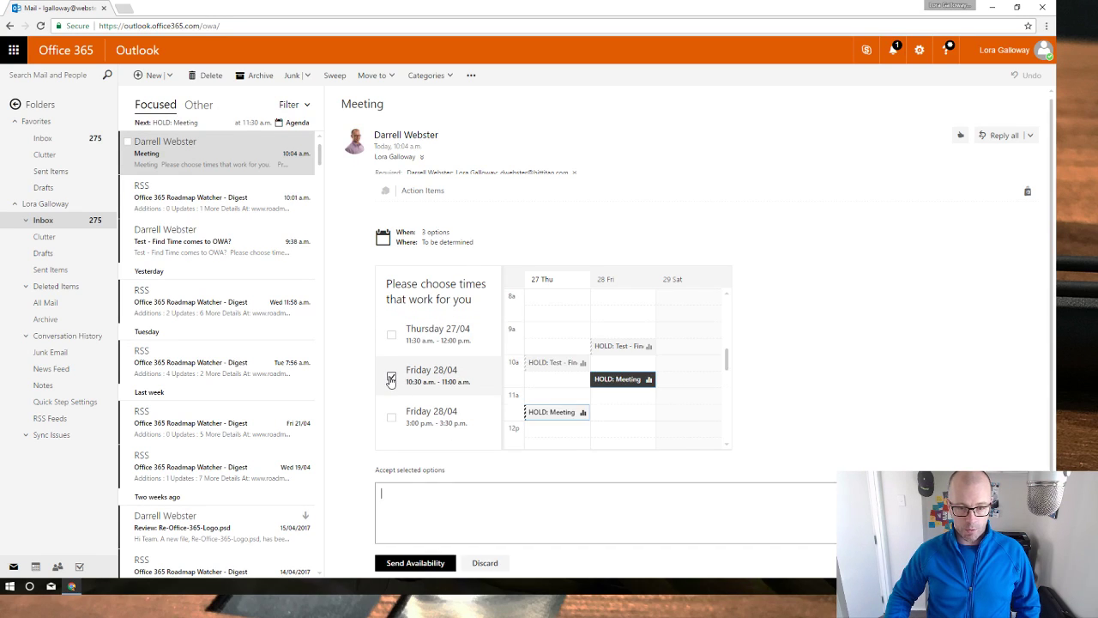
scroll(827, 307, down, 2)
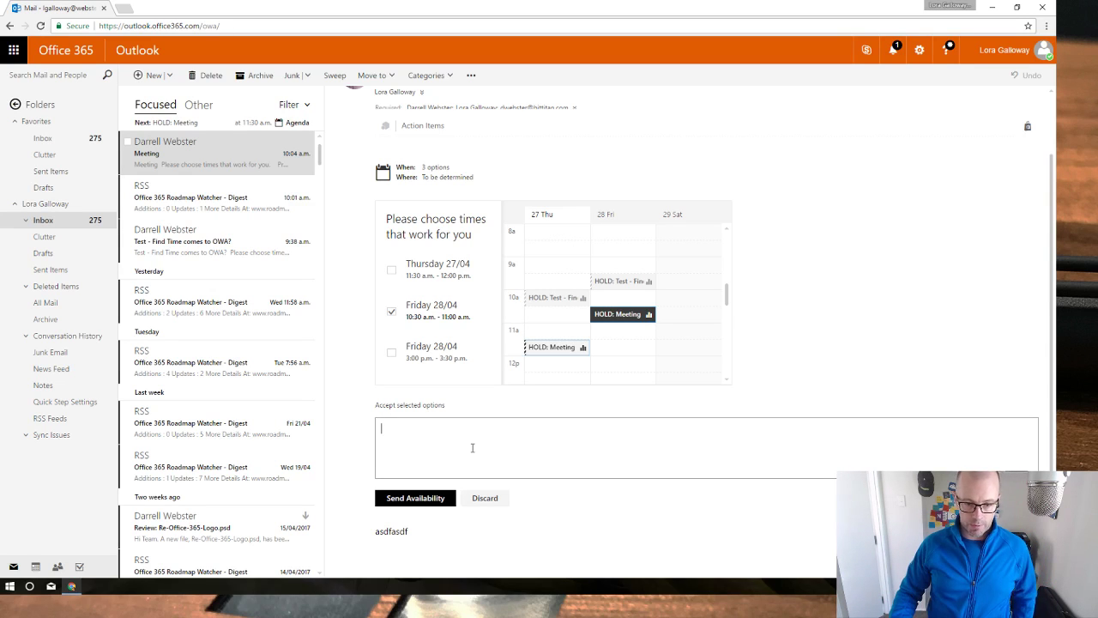
click(422, 503)
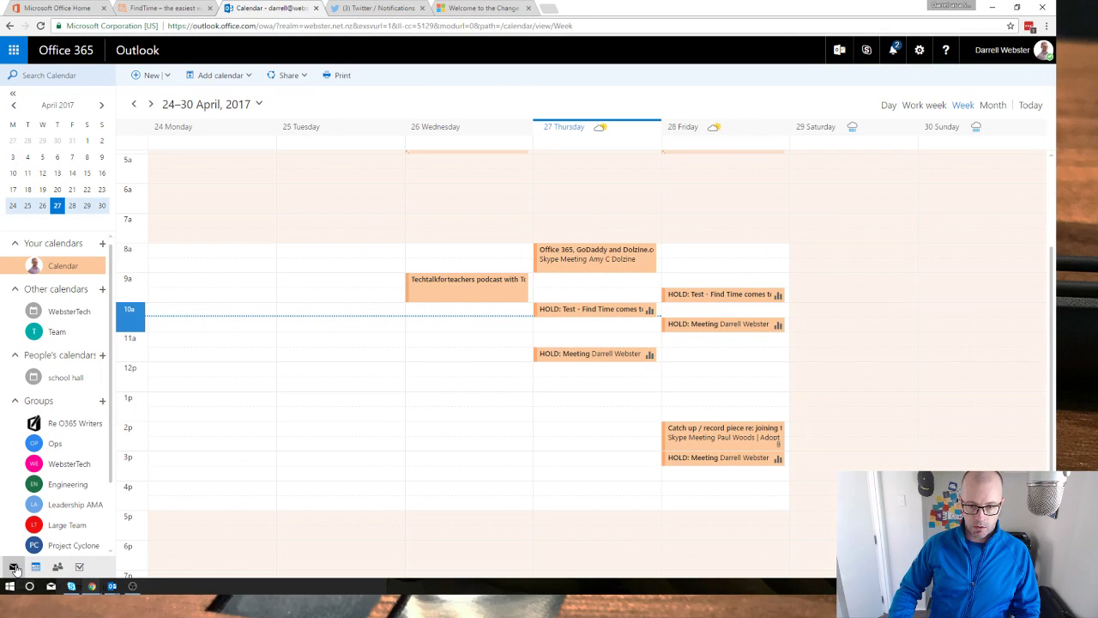
- In the organizer's mailbox, open the external attendee's vote response to "Test - Find Time comes to OWA?"
click(14, 567)
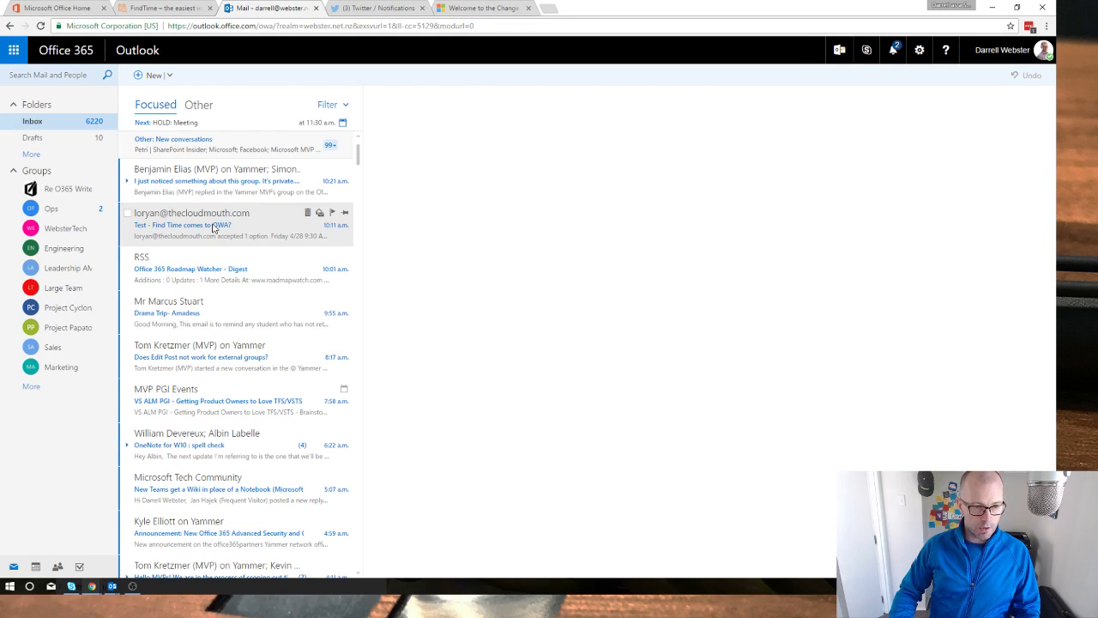
click(212, 225)
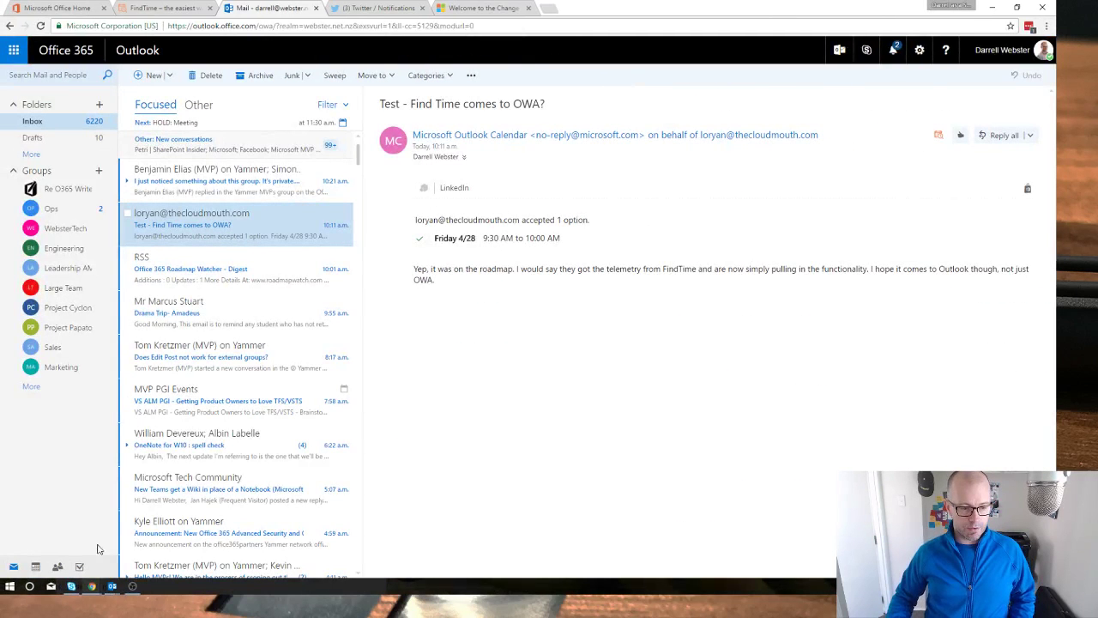
- Switch to desktop Outlook and view the received Meeting poll message with its proposed times
mouse_move(112, 586)
click(122, 546)
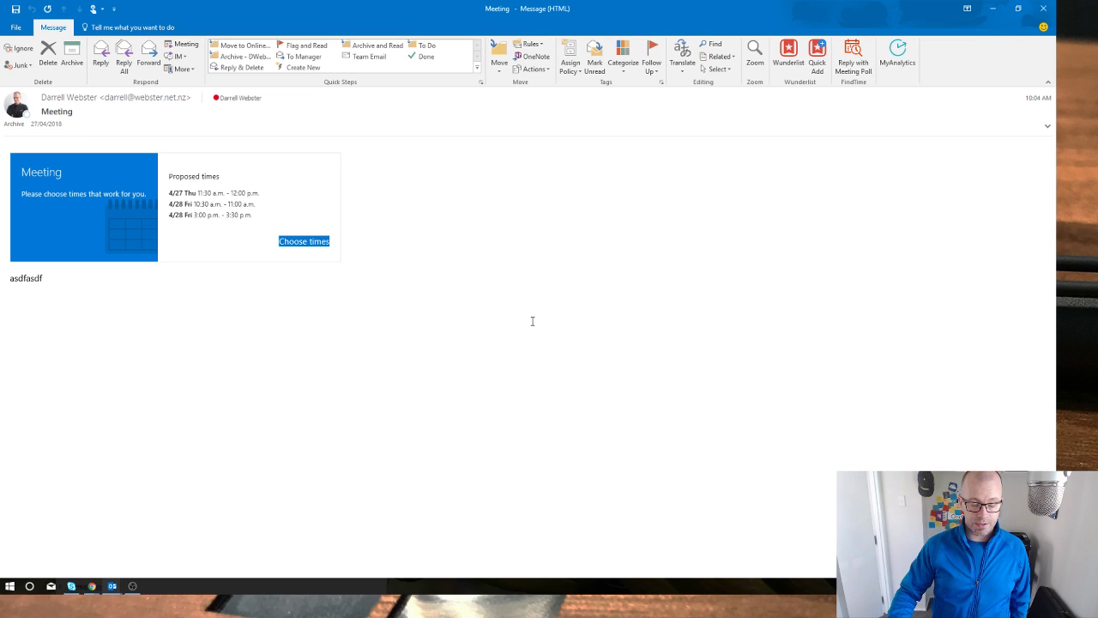
- Copy the poll's Choose times link and open it in a new Chrome incognito window
right_click(306, 242)
click(352, 294)
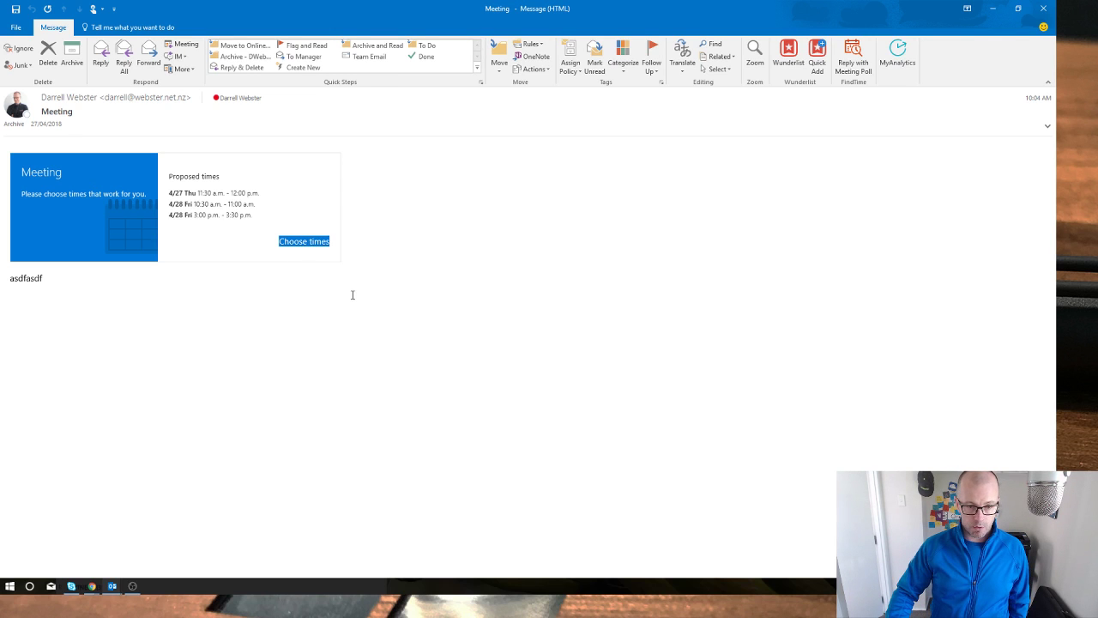
mouse_move(92, 586)
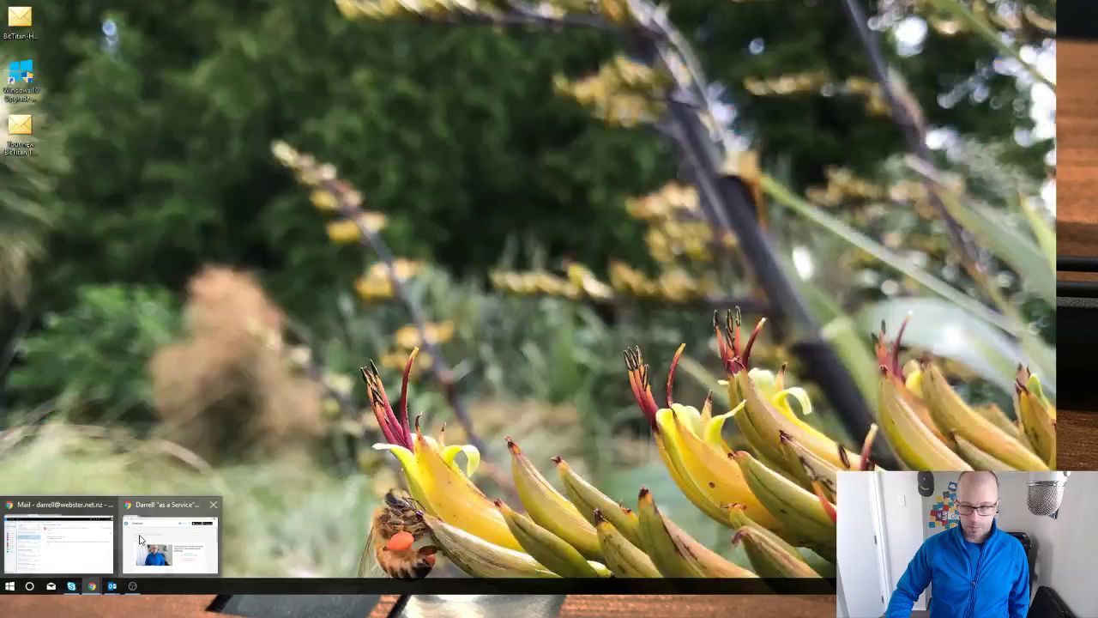
click(142, 541)
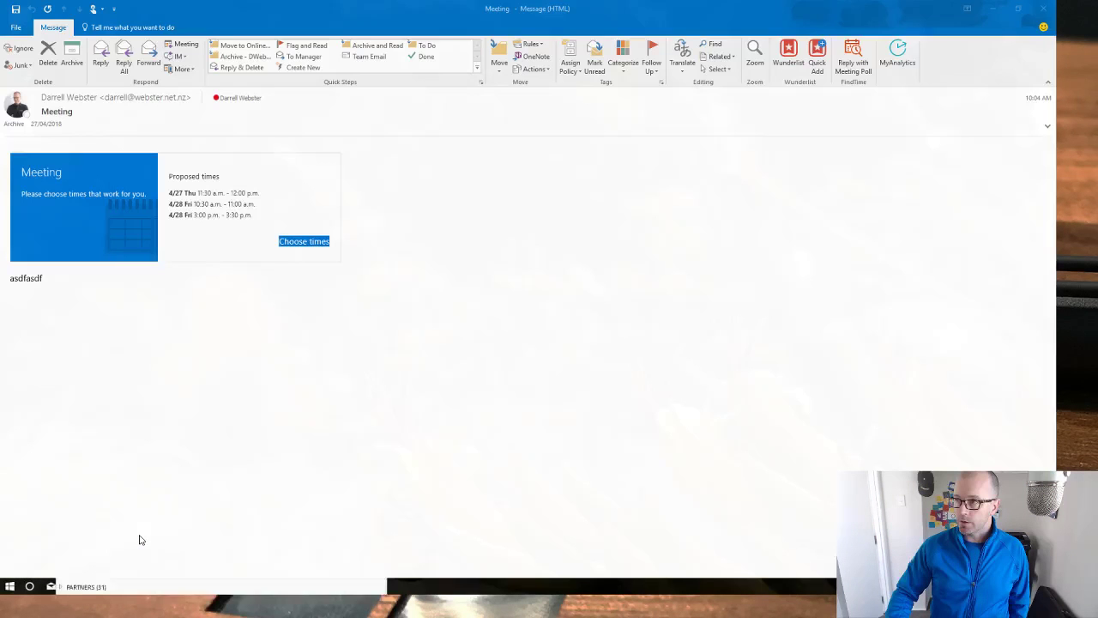
mouse_move(92, 586)
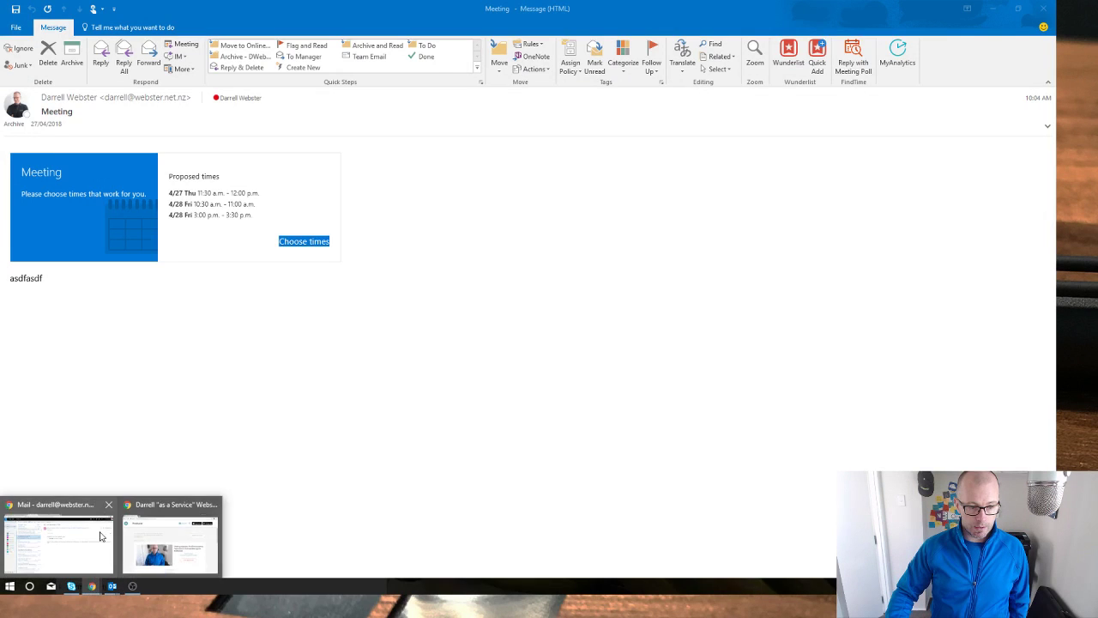
click(97, 533)
key(ctrl+shift+n)
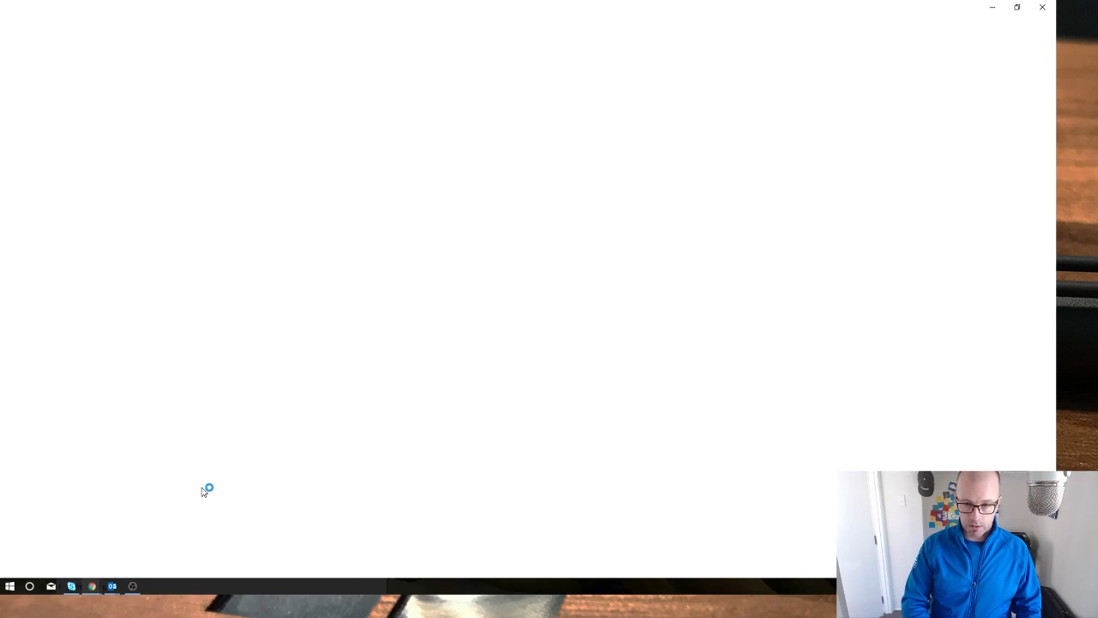
key(ctrl+v)
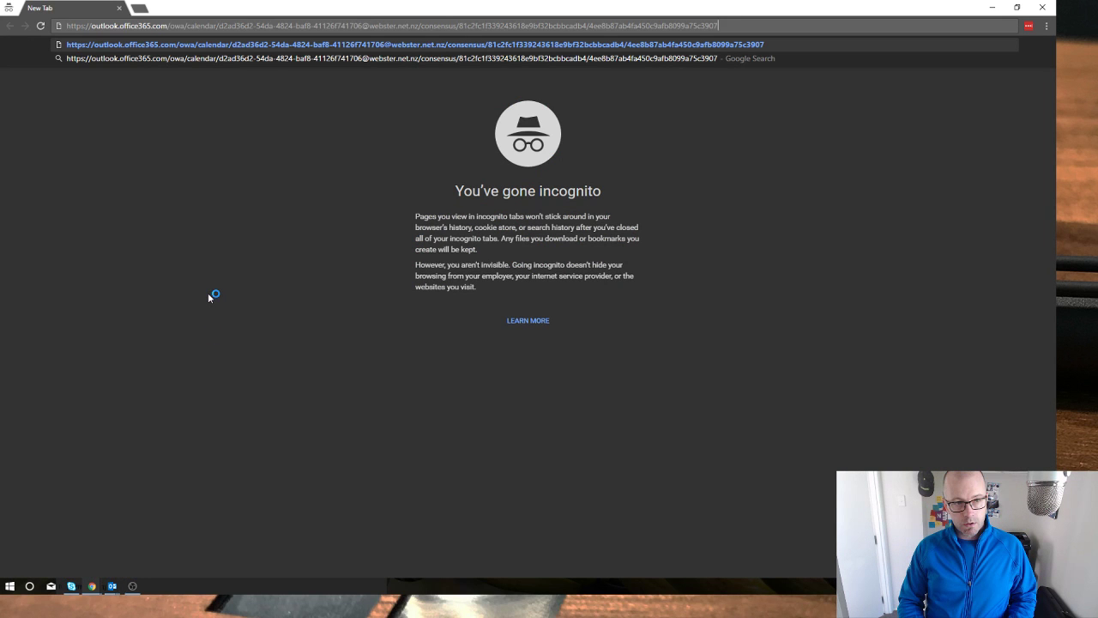
key(Return)
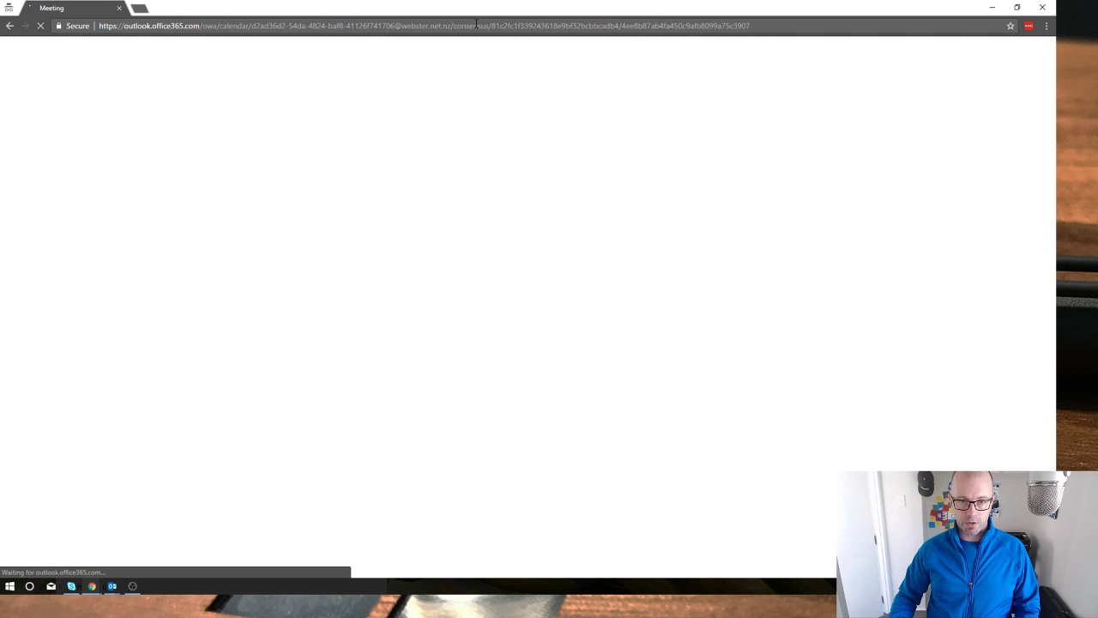
double_click(476, 24)
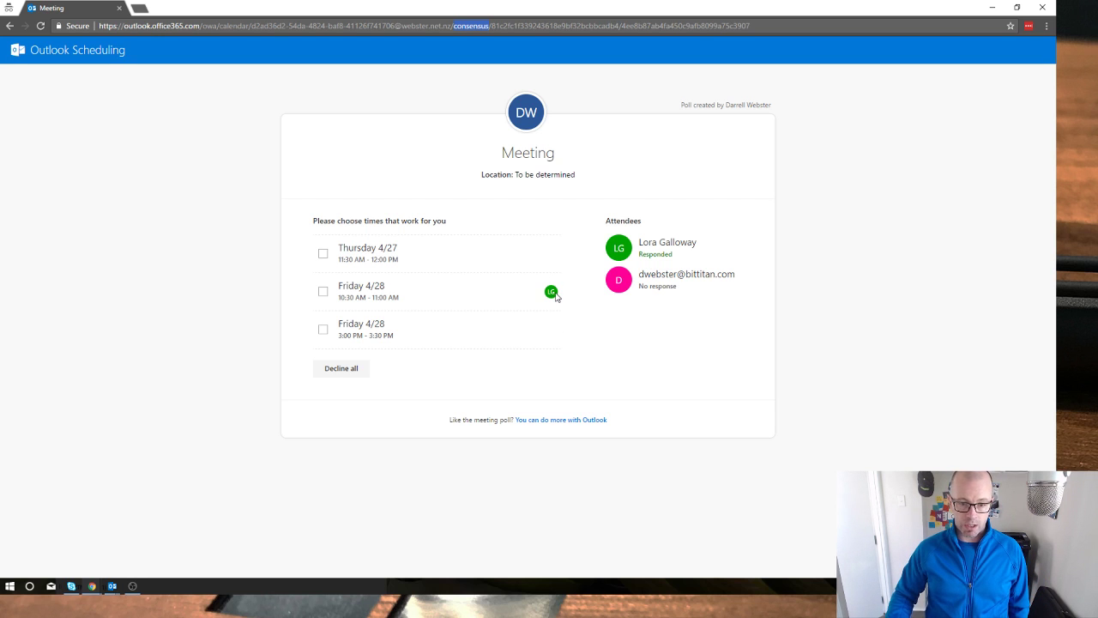
- Vote for Thursday 4/27, 11:30 AM - 12:00 PM, and send it with the message "This is good for me. Shall I bring cake."
mouse_move(556, 297)
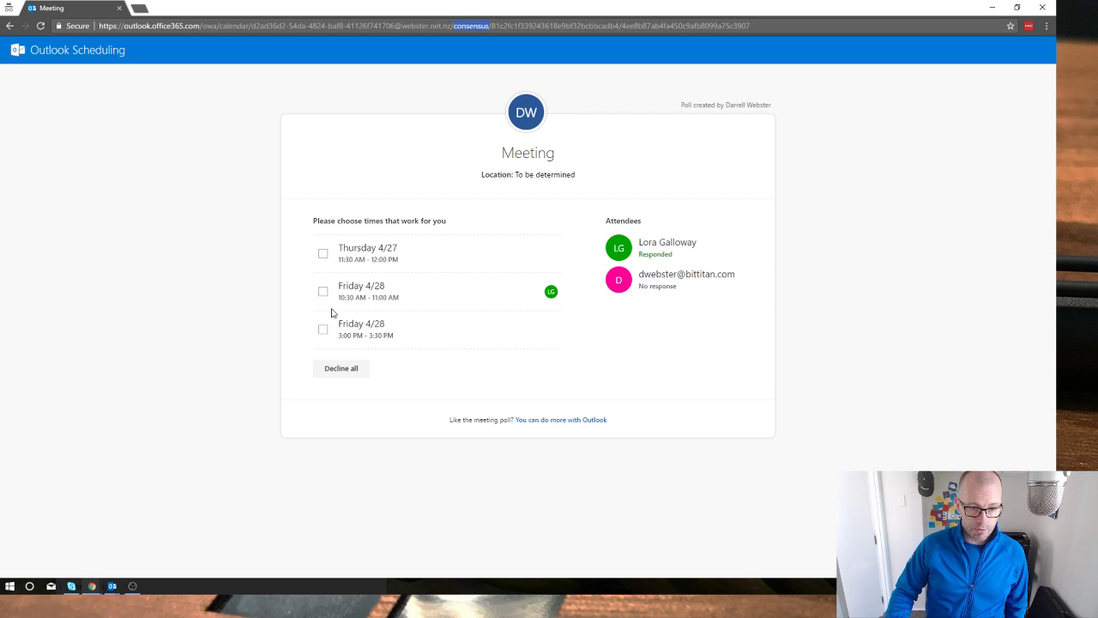
click(324, 254)
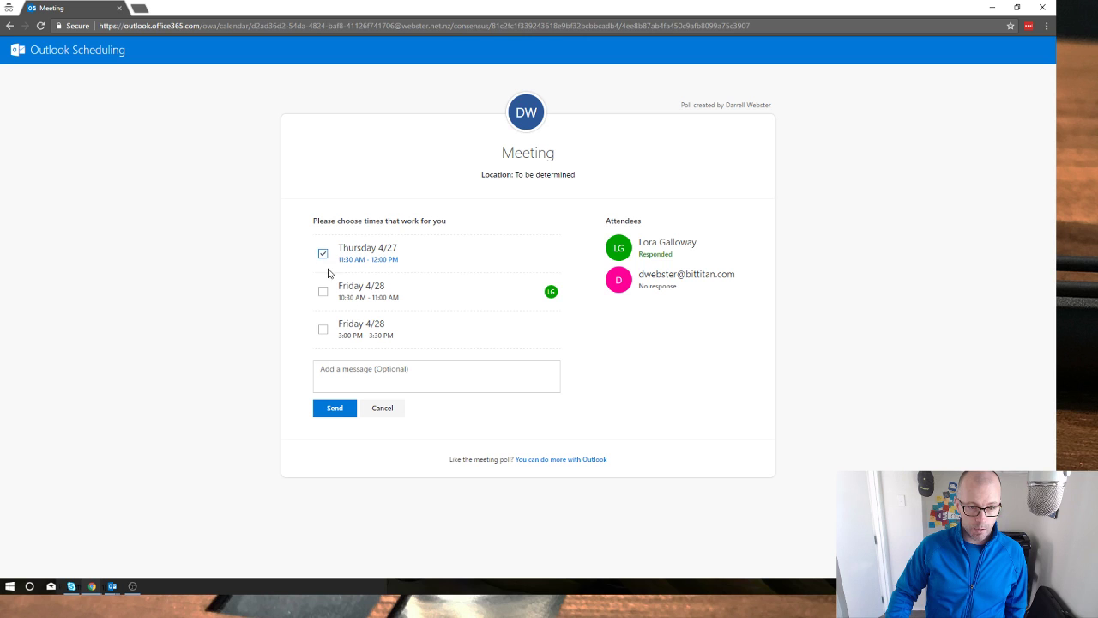
click(434, 366)
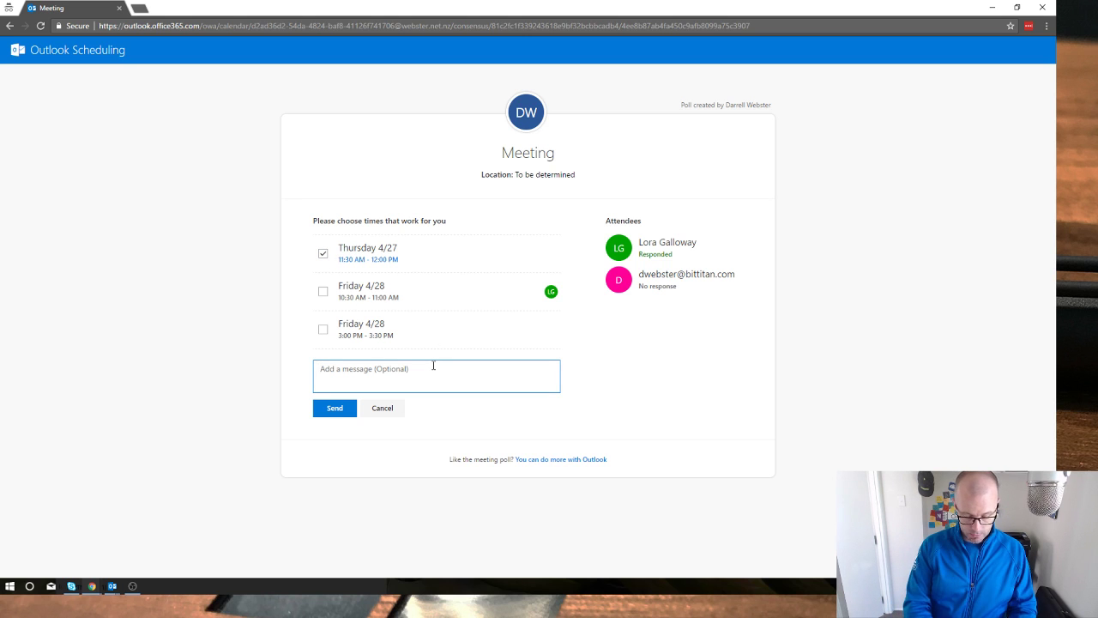
text(T)
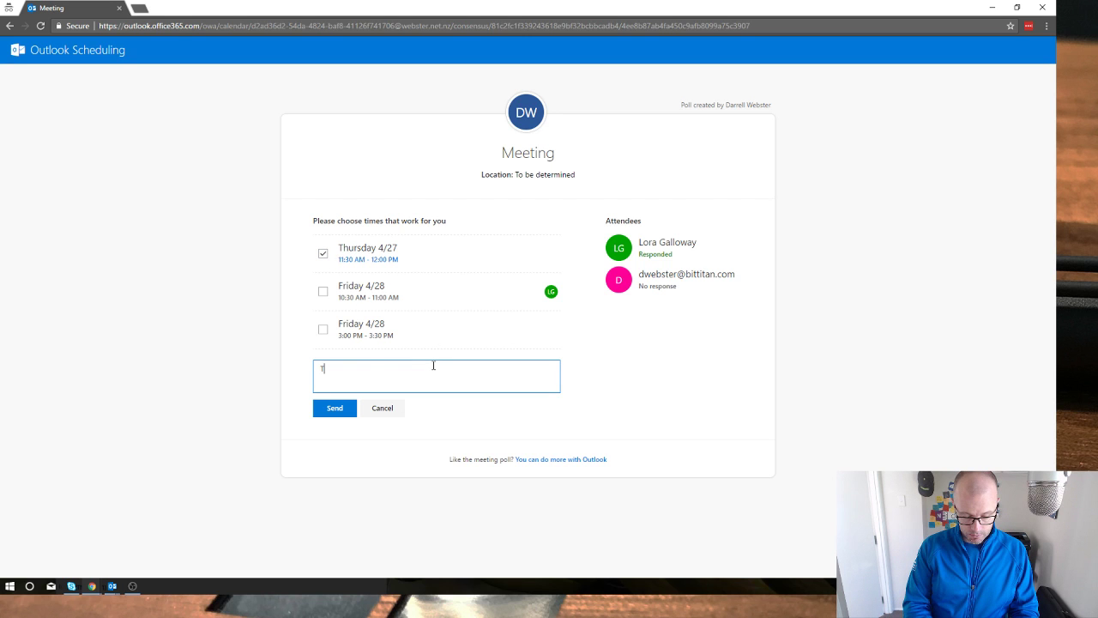
text(his is good for me)
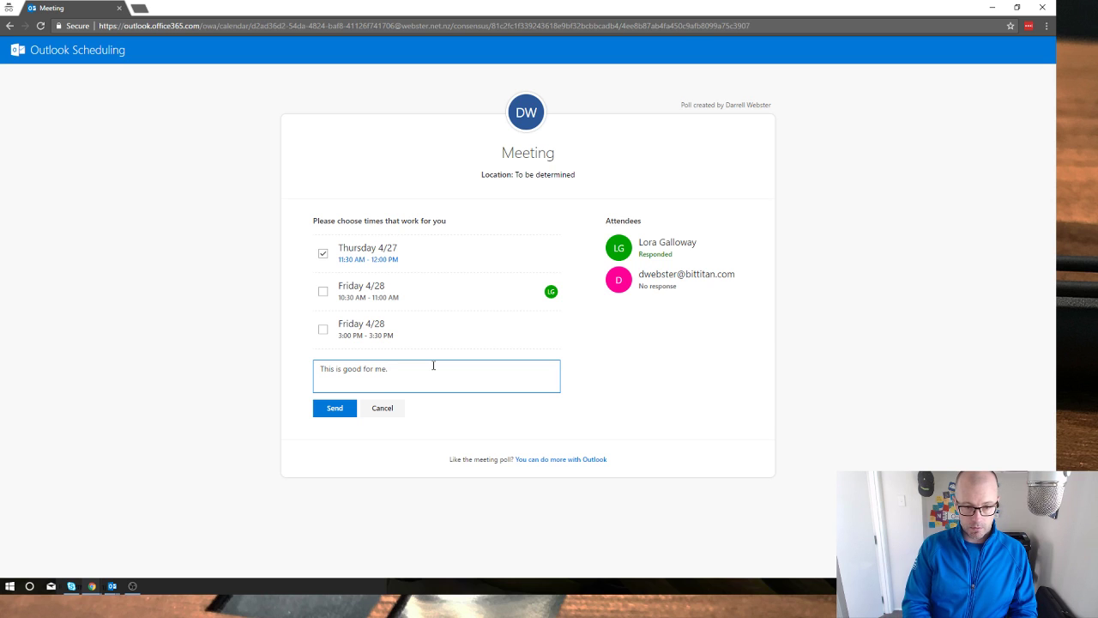
text(. Shall )
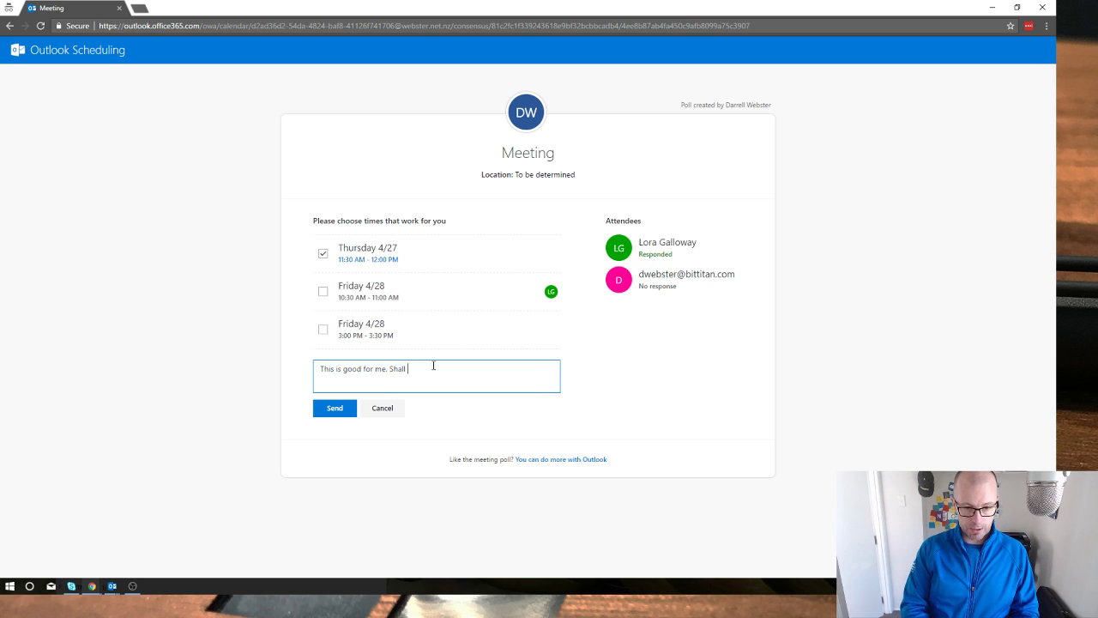
text(I bring cake)
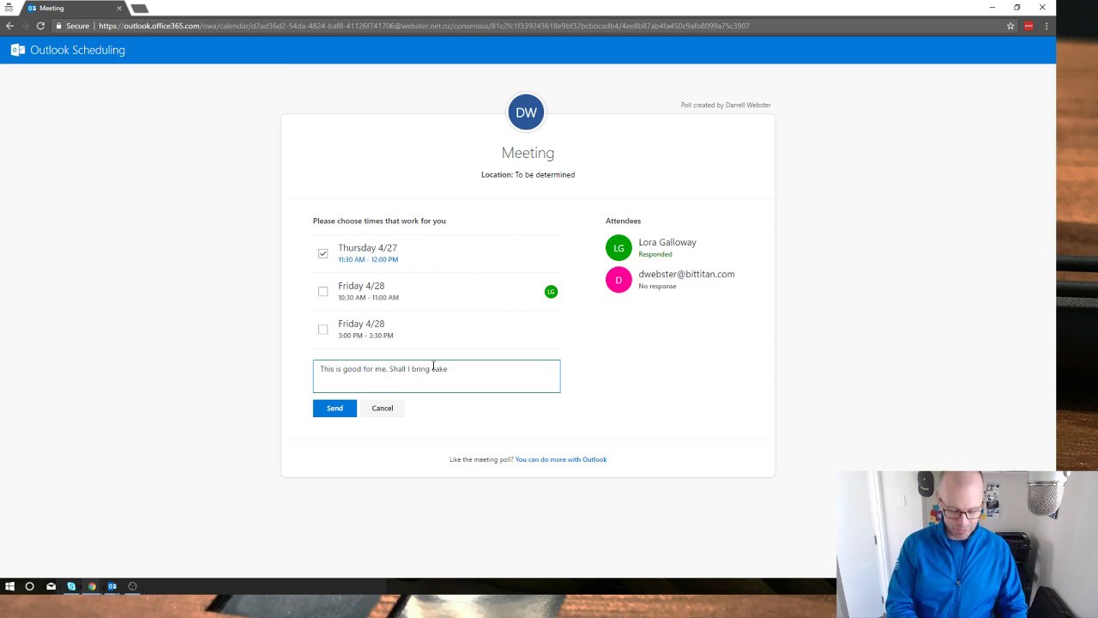
text(.)
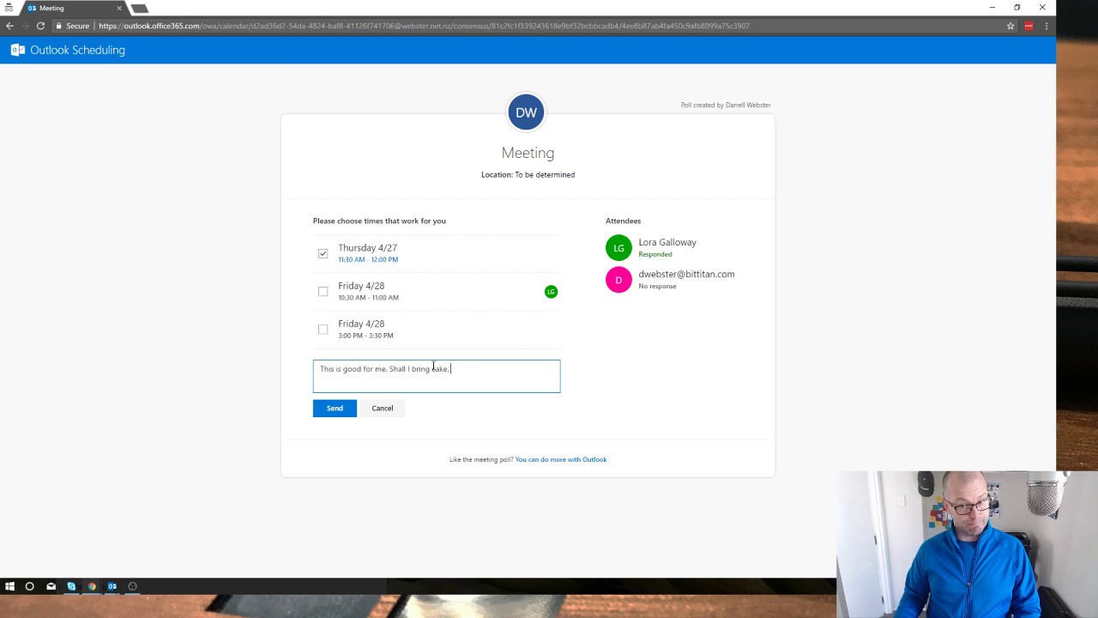
click(331, 407)
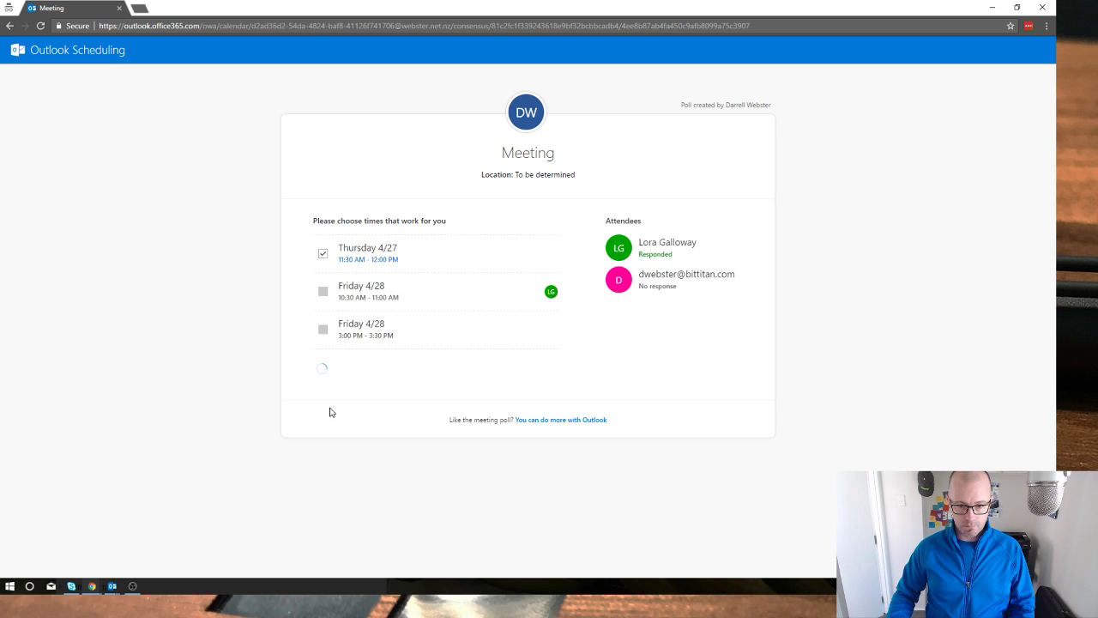
- Switch to the organizer's mailbox in Chrome, view the Meeting poll responses, and open the calendar
key(super+Tab)
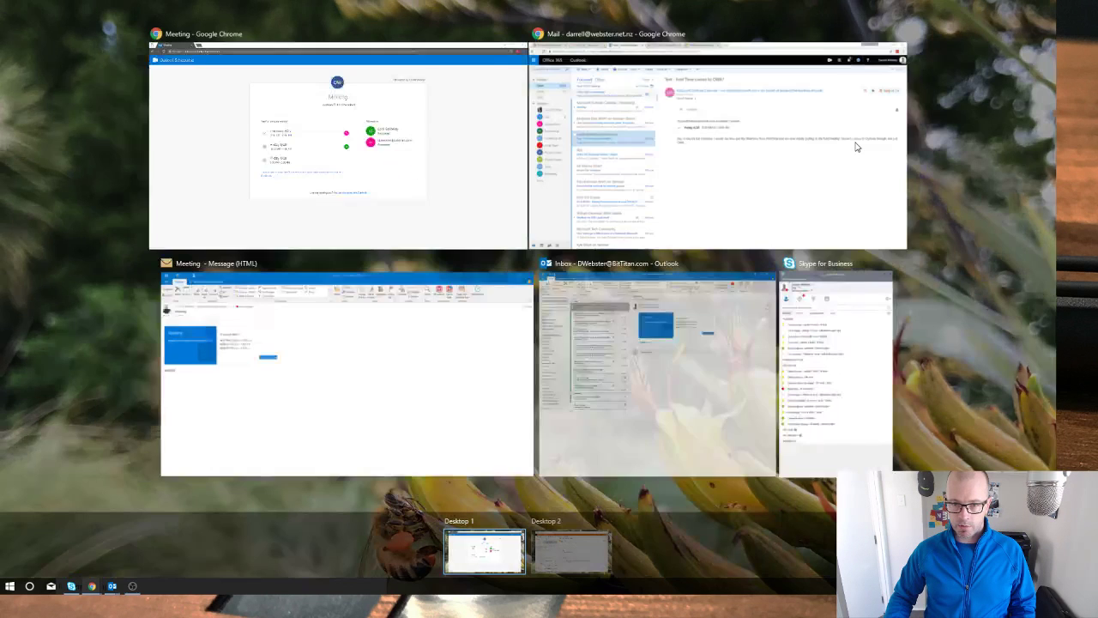
click(789, 177)
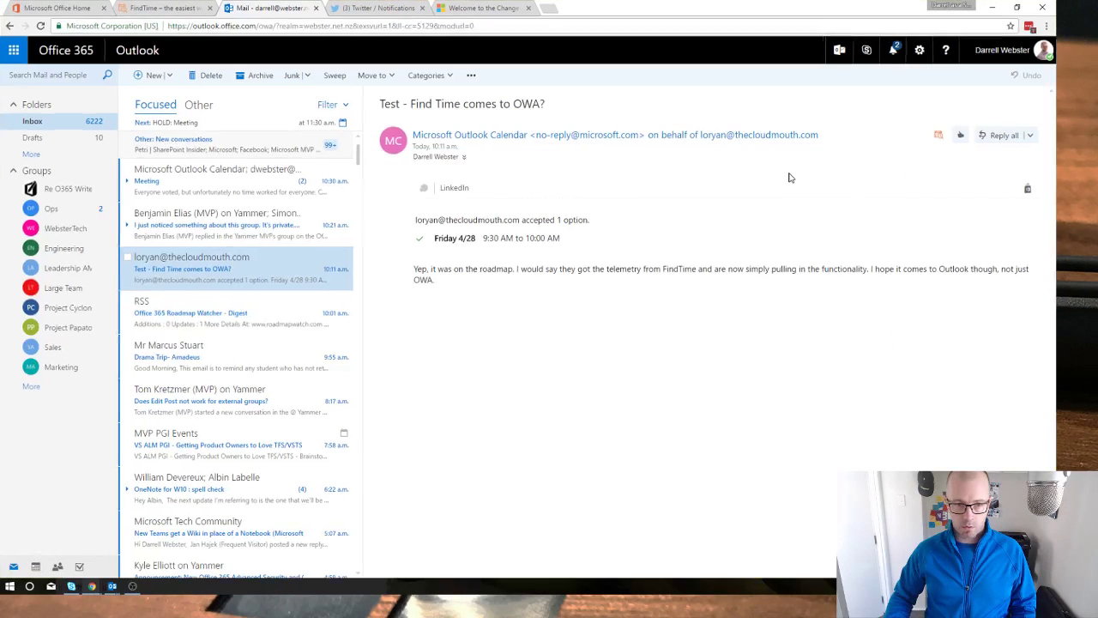
click(228, 192)
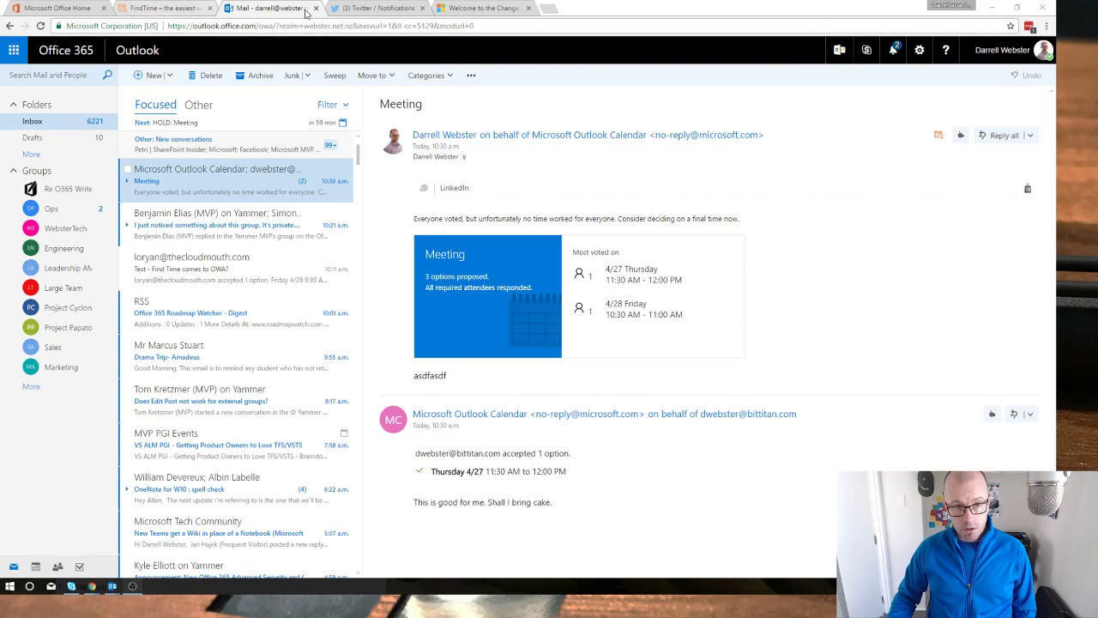
click(35, 566)
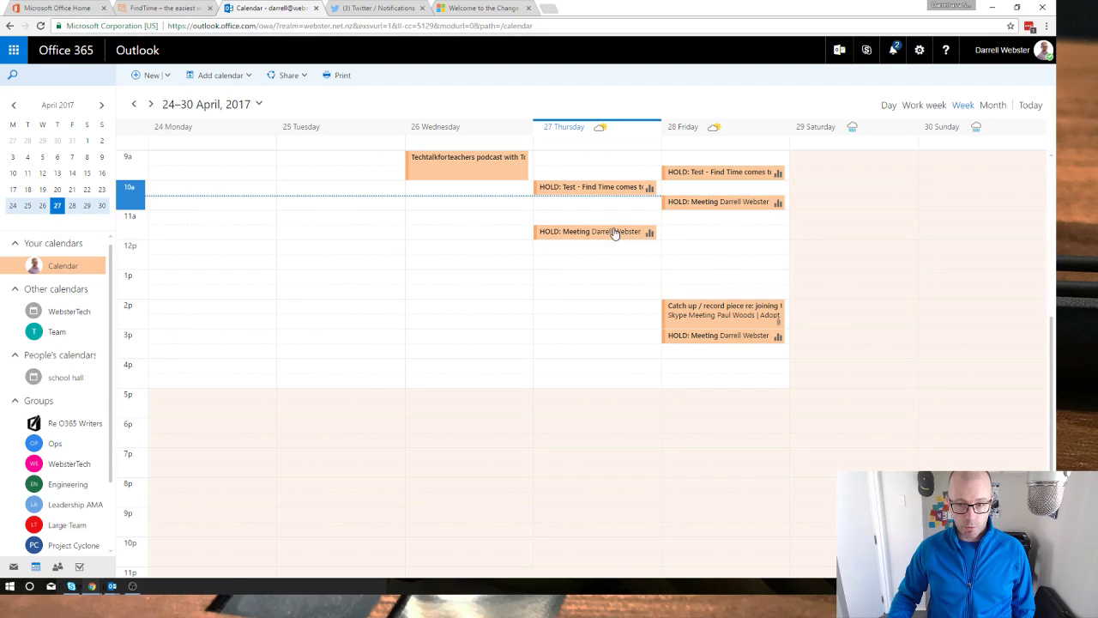